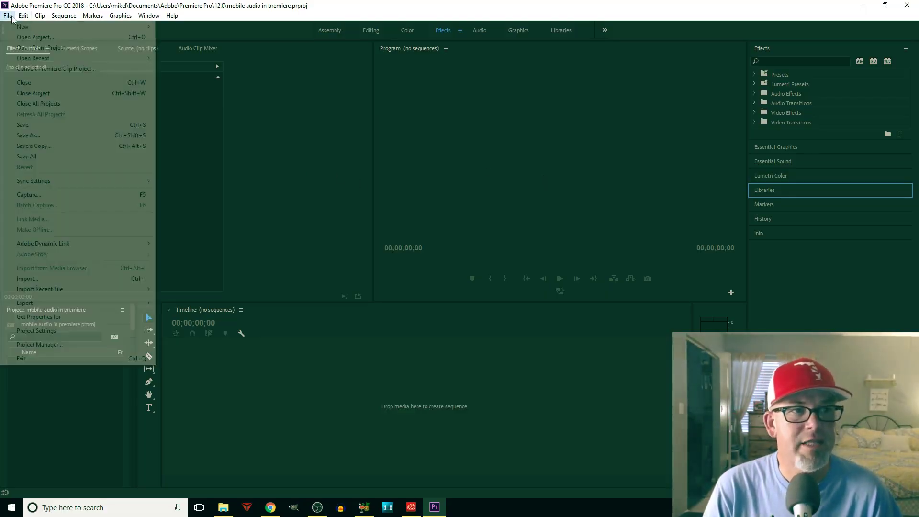
Import 20171029_121325.mp4 from the Desktop and drag it to the timeline to create a sequence
left_click(53, 280)
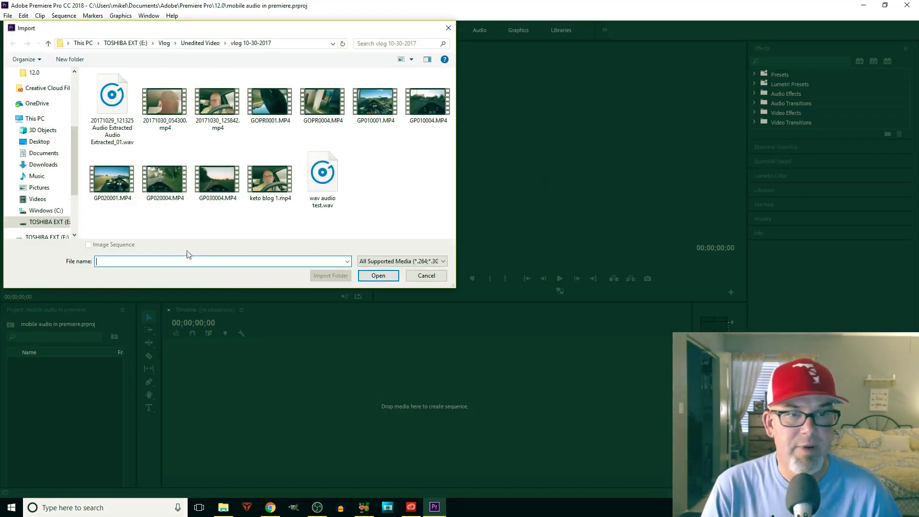
left_click(43, 145)
double_click(164, 100)
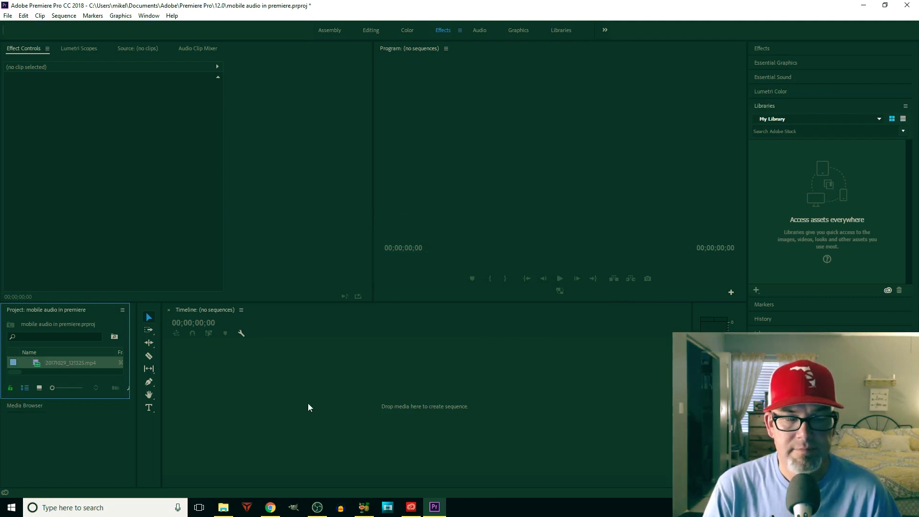
left_click_drag(70, 362, 308, 403)
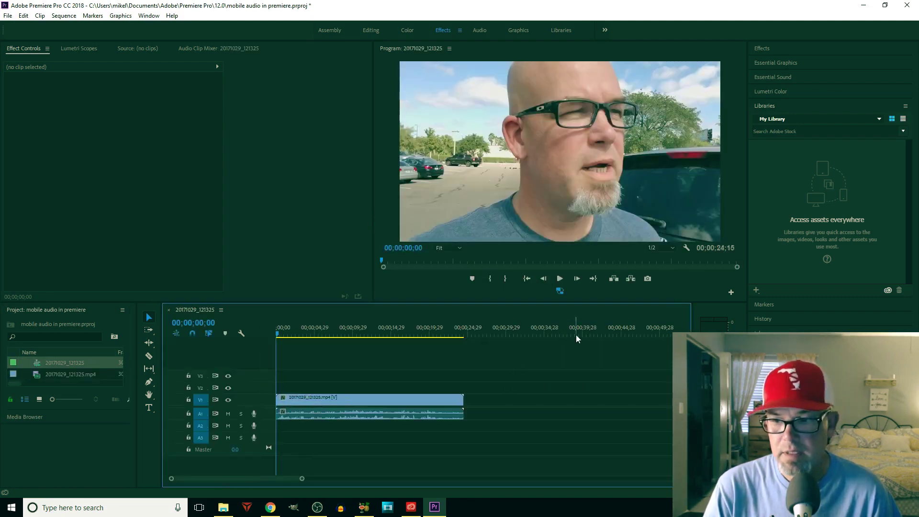
Play the 20171029_121325 sequence and stop it at about 00;00;07;08
left_click(561, 282)
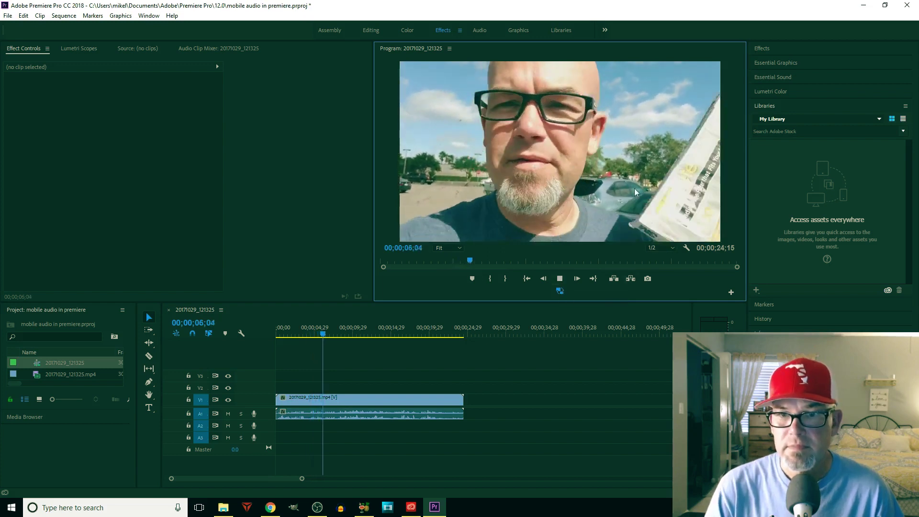
key("space")
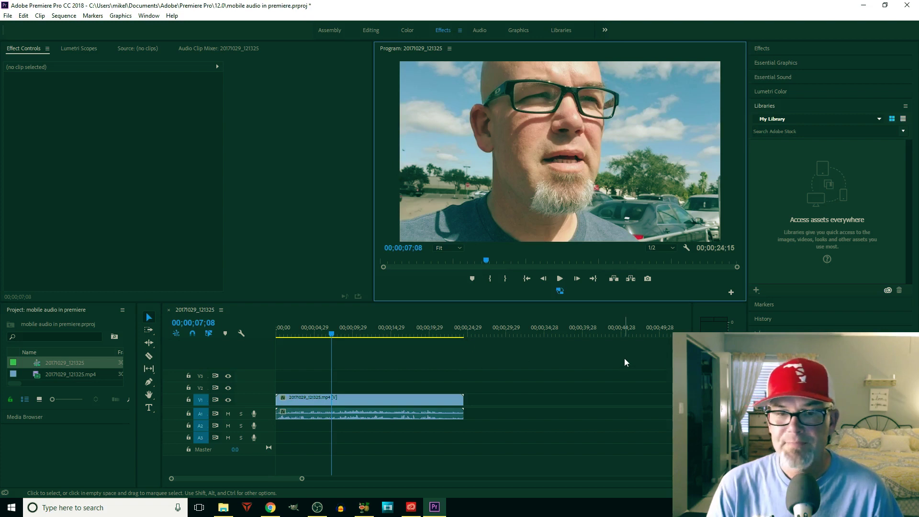
Load 20171029_121325.mp4 from the Desktop as HandBrake's source file
left_click(373, 507)
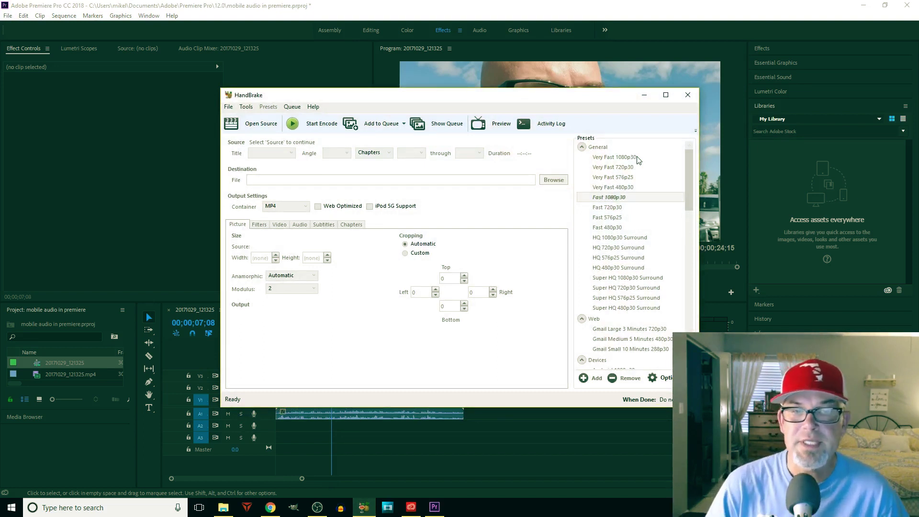
left_click(259, 125)
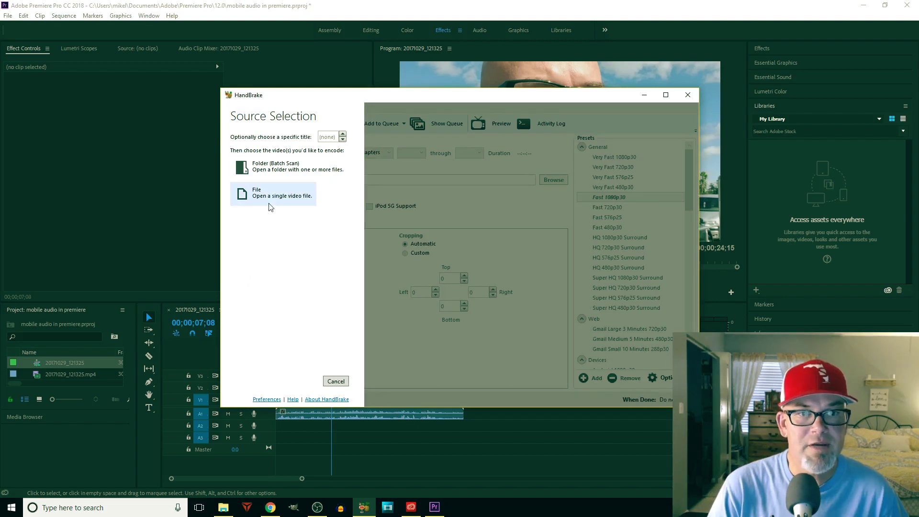
left_click(259, 193)
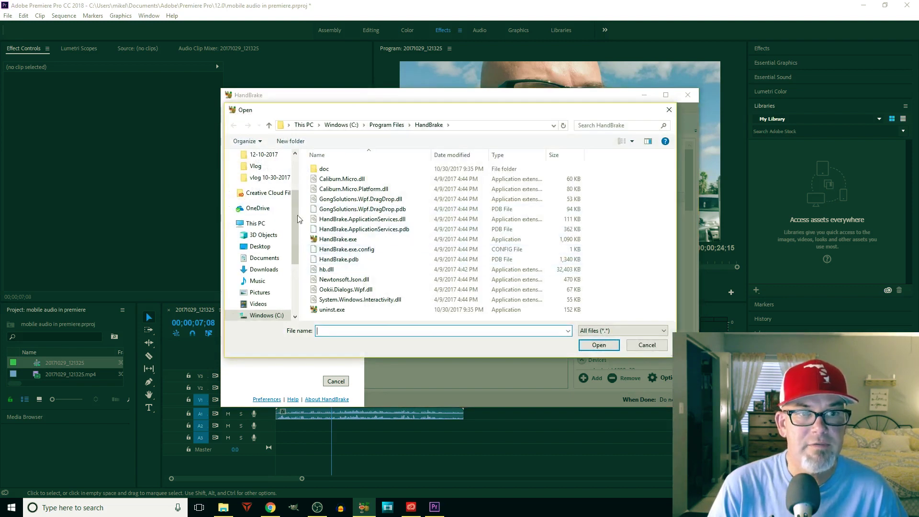
left_click(268, 247)
double_click(394, 196)
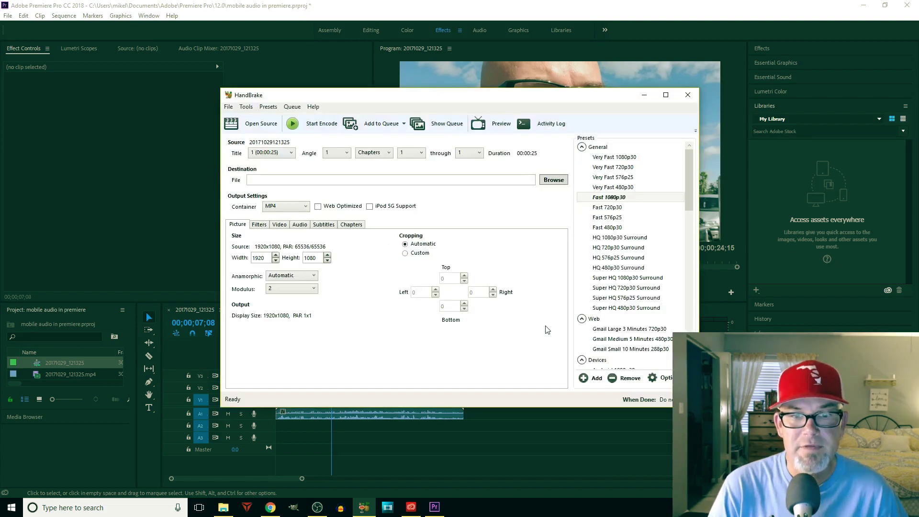
Set the video output to a constant 30 fps framerate
left_click(284, 227)
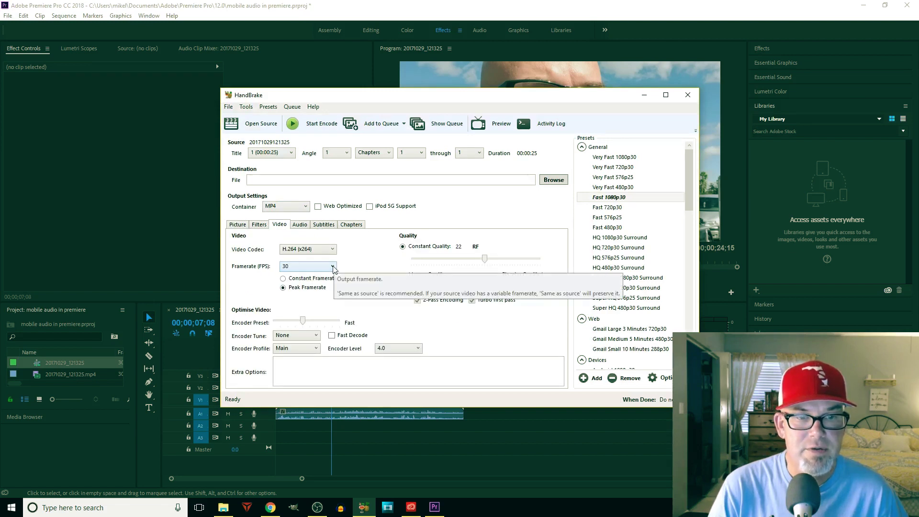
left_click(284, 279)
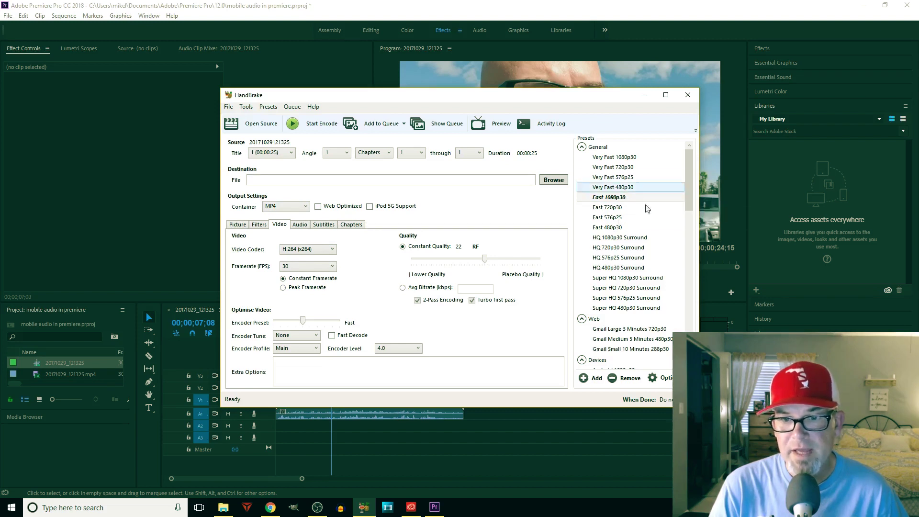
left_click(595, 238)
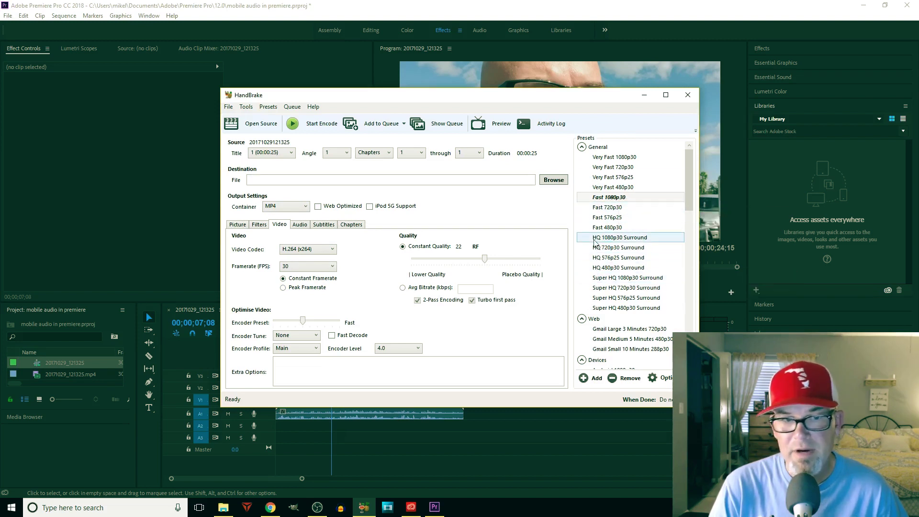
Encode the clip to handbrake20171029_121325.mp4 on the Desktop until the queue finishes
left_click(550, 181)
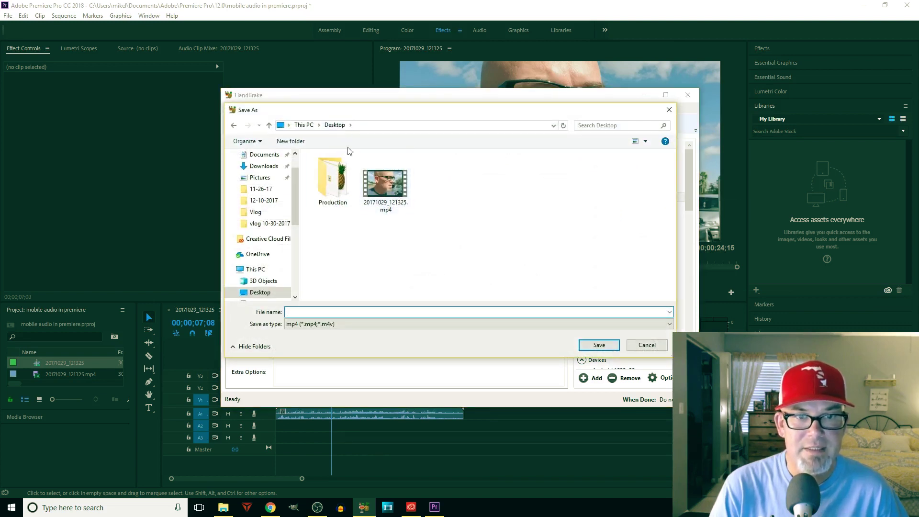
left_click(385, 185)
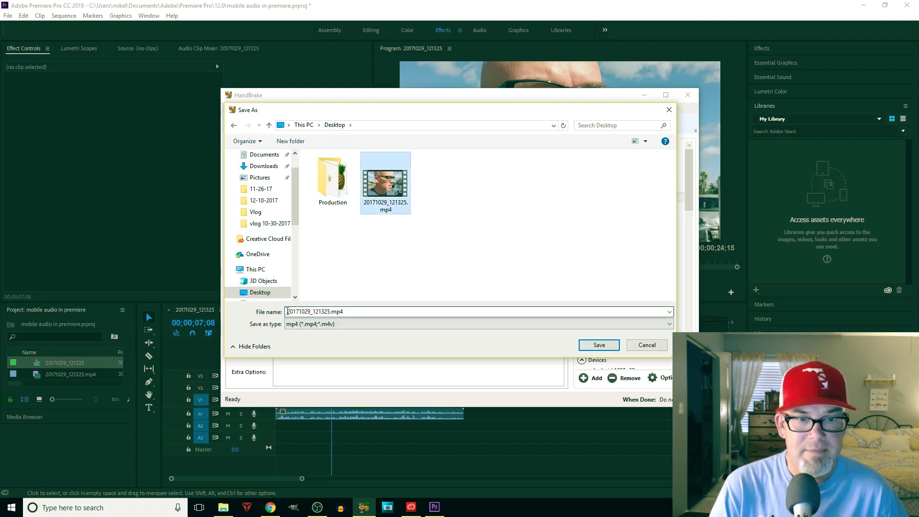
left_click(306, 312)
left_click(288, 311)
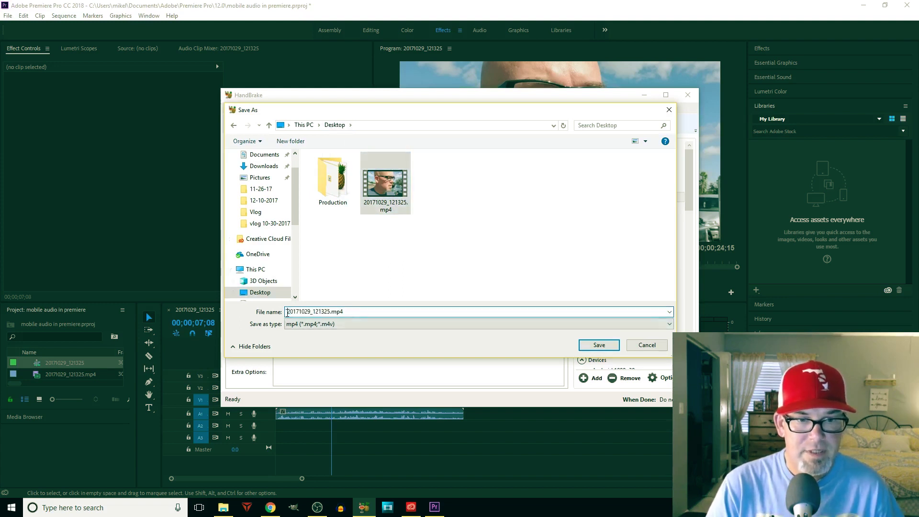
type("handbrtak")
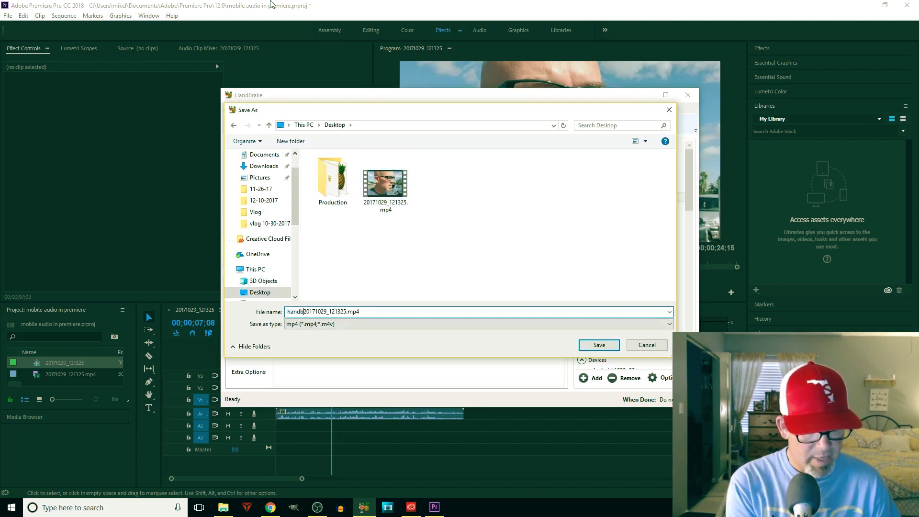
key("BackSpace")
key("BackSpace")
key("BackSpace")
key("BackSpace")
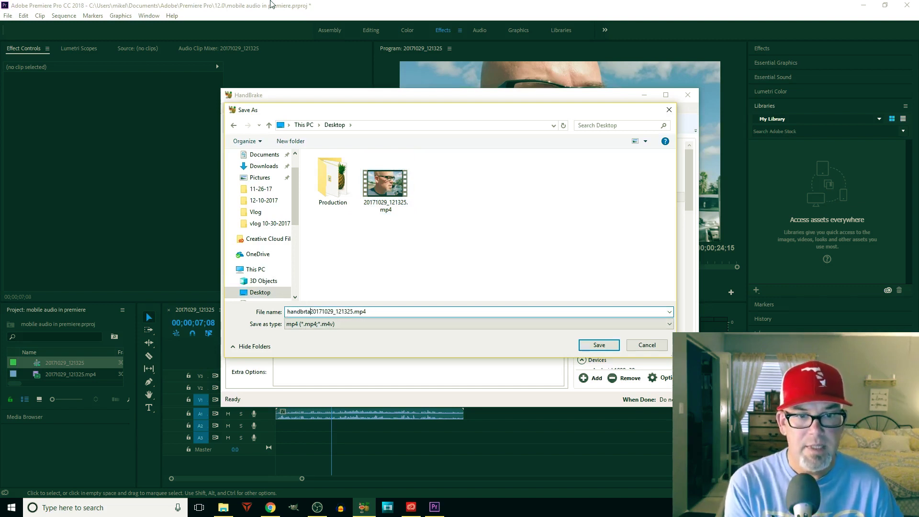
type("rake")
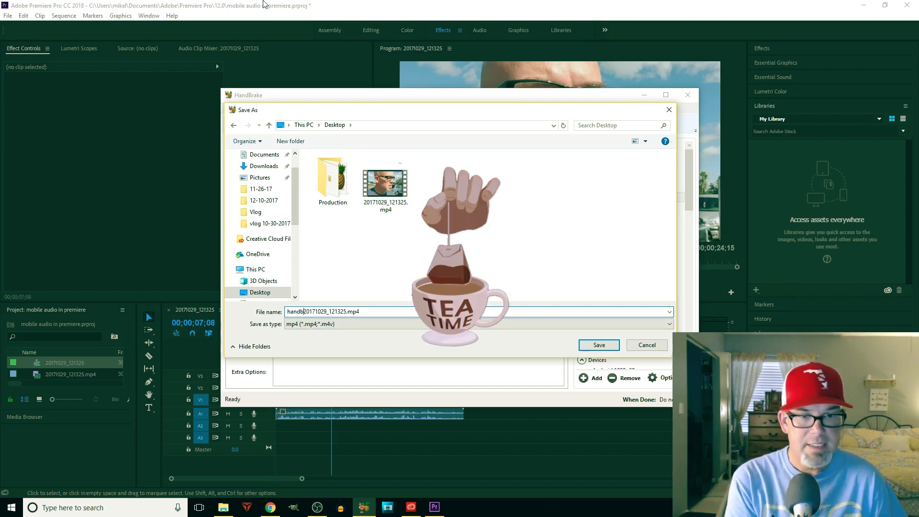
key("Return")
left_click(306, 124)
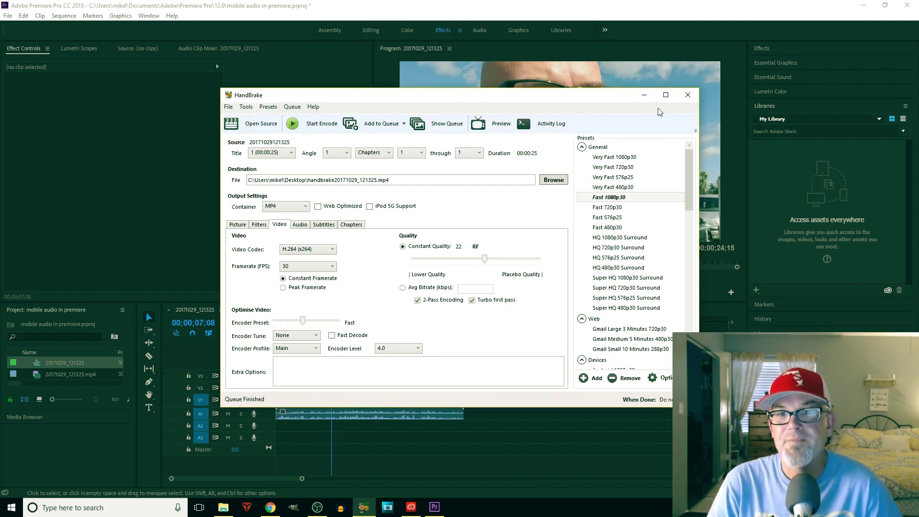
Back in Premiere, import handbrake20171029_121325.mp4 into the project
left_click(644, 95)
left_click(8, 16)
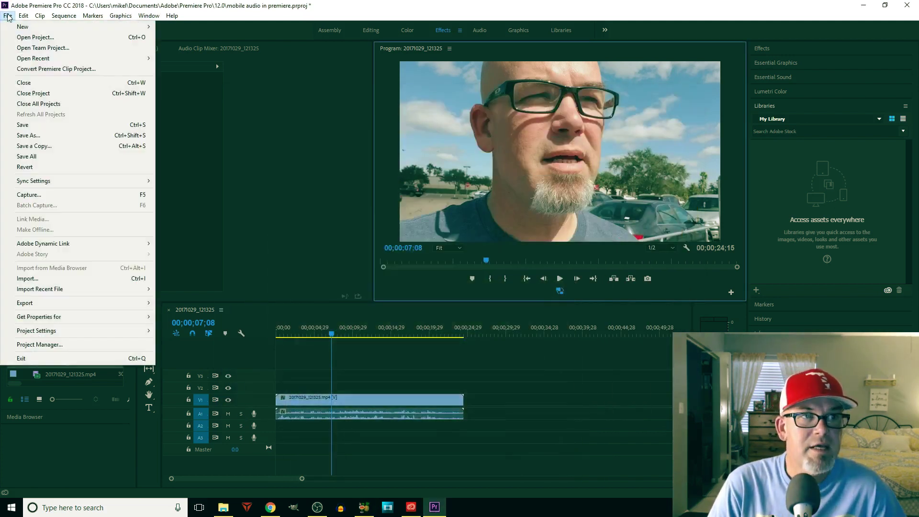
left_click(44, 277)
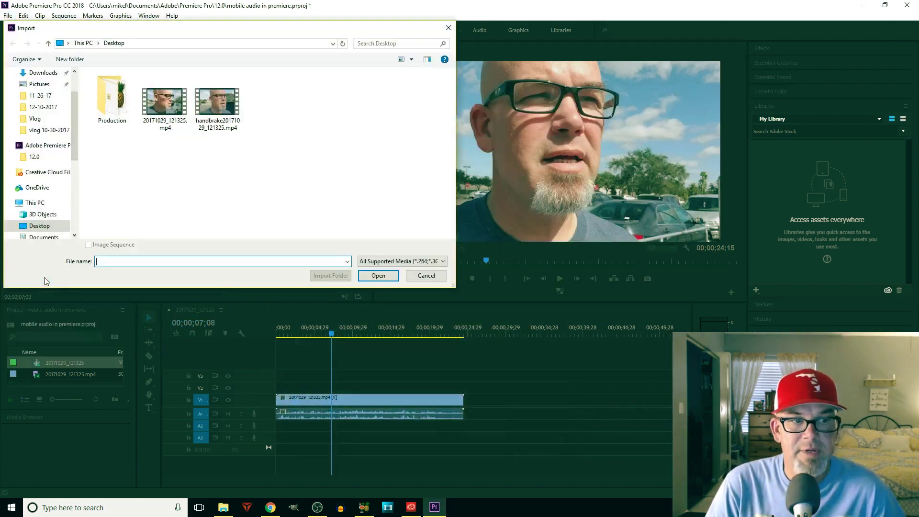
double_click(235, 109)
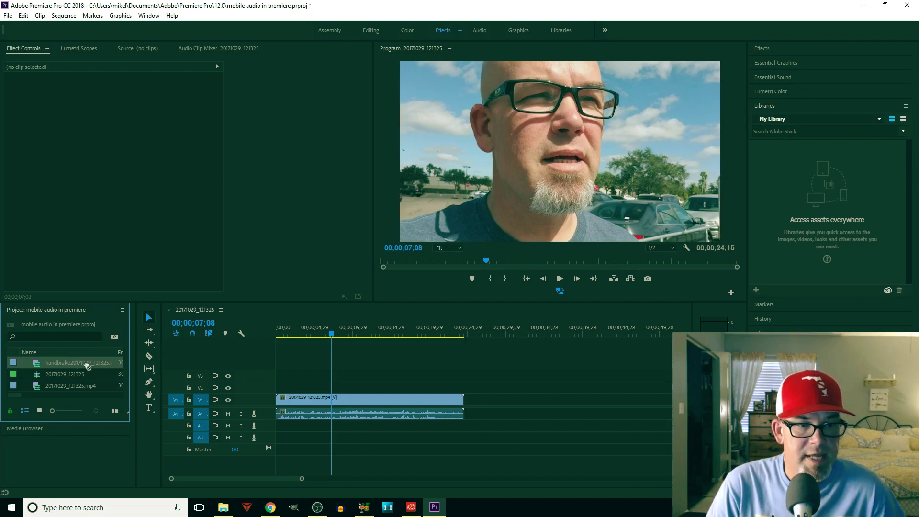
Place the handbrake clip after the original on the timeline, preview it, and select it
left_click_drag(88, 366, 486, 403)
left_click(488, 332)
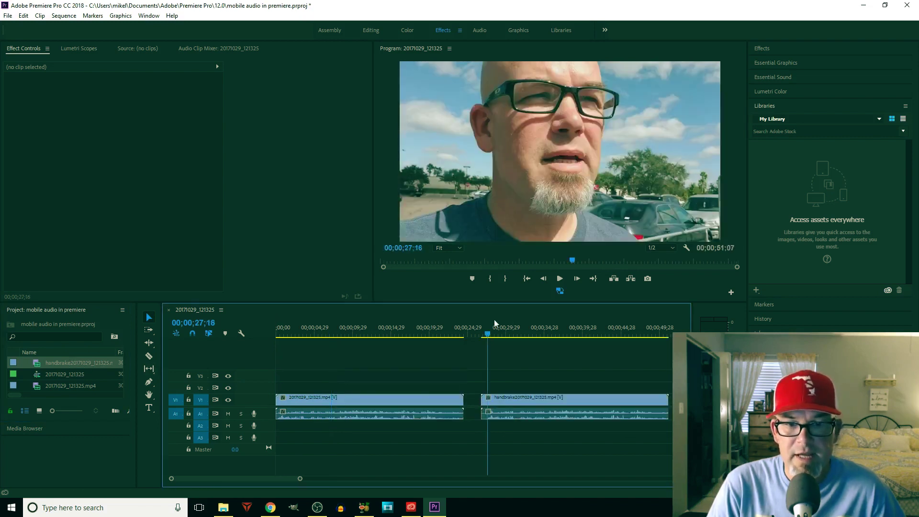
left_click(565, 276)
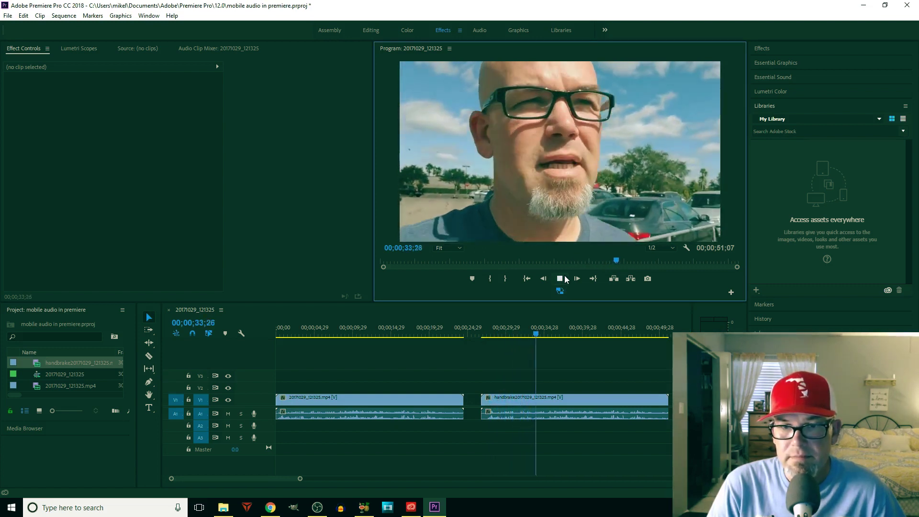
left_click(563, 279)
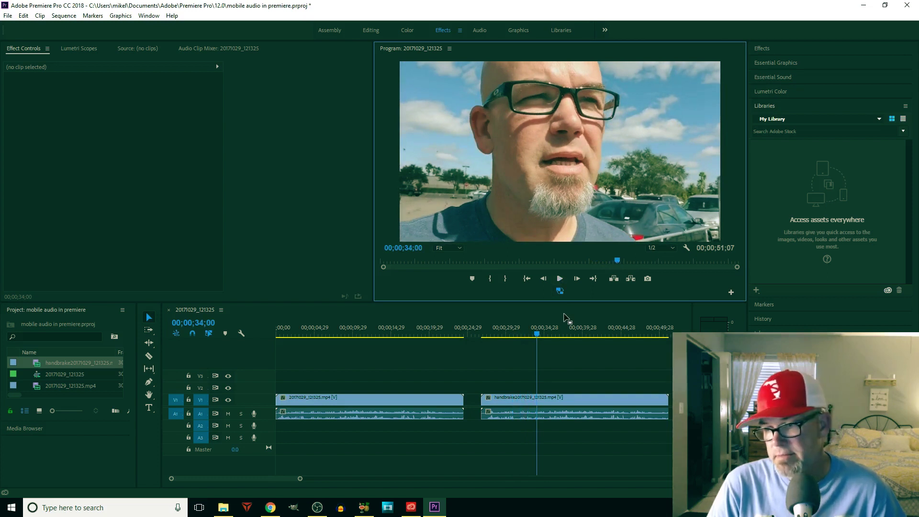
left_click(507, 401)
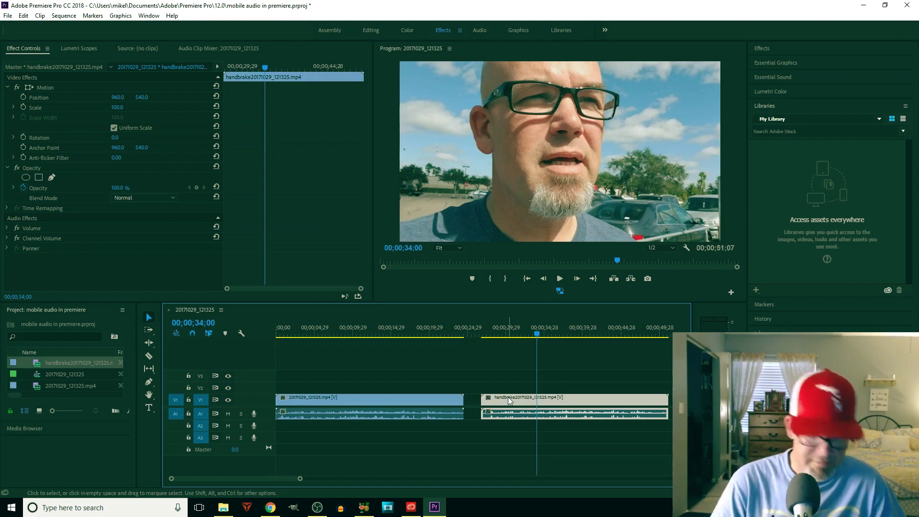
Delete the handbrake clip from the timeline and move the playhead to 00;00;11;10
key("Delete")
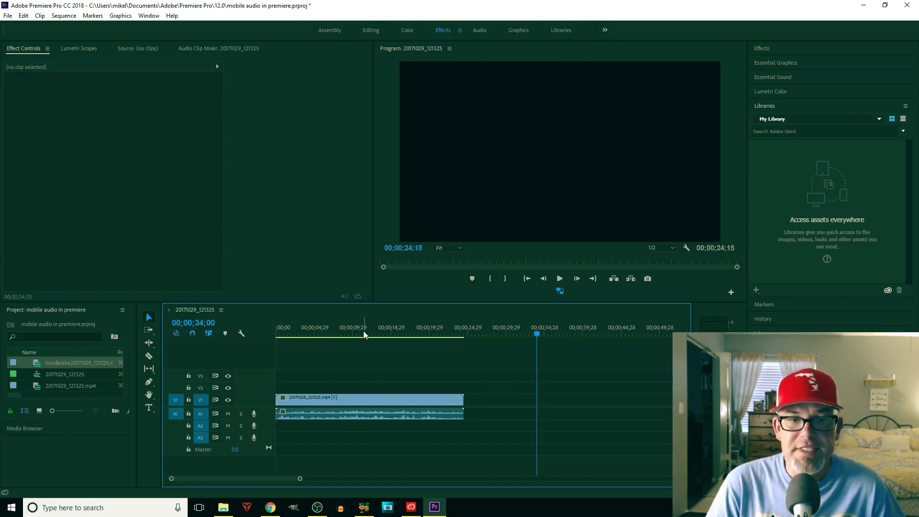
left_click(364, 335)
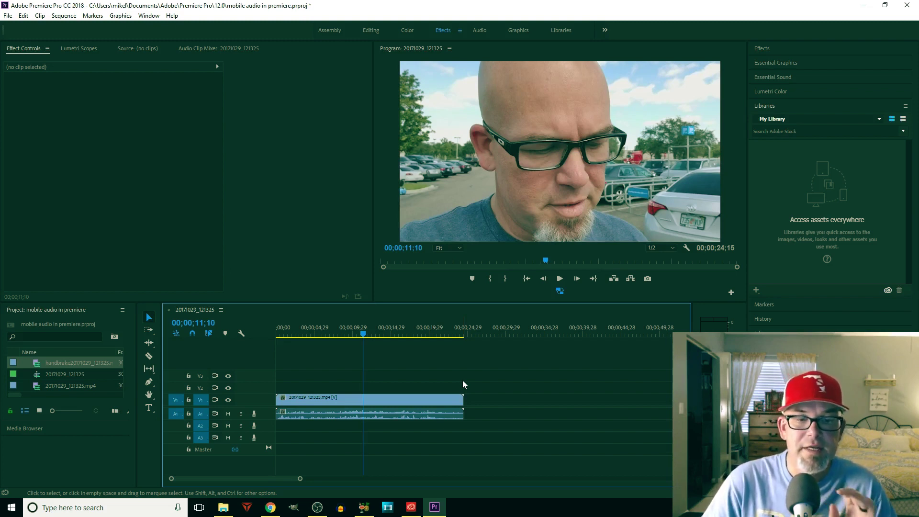
Launch Audacity and dismiss its Welcome dialog
left_click(340, 507)
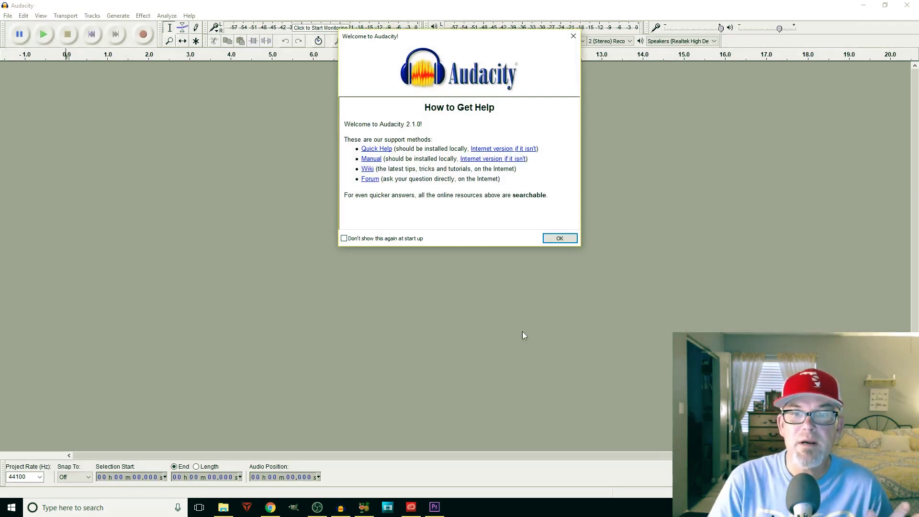
left_click(560, 238)
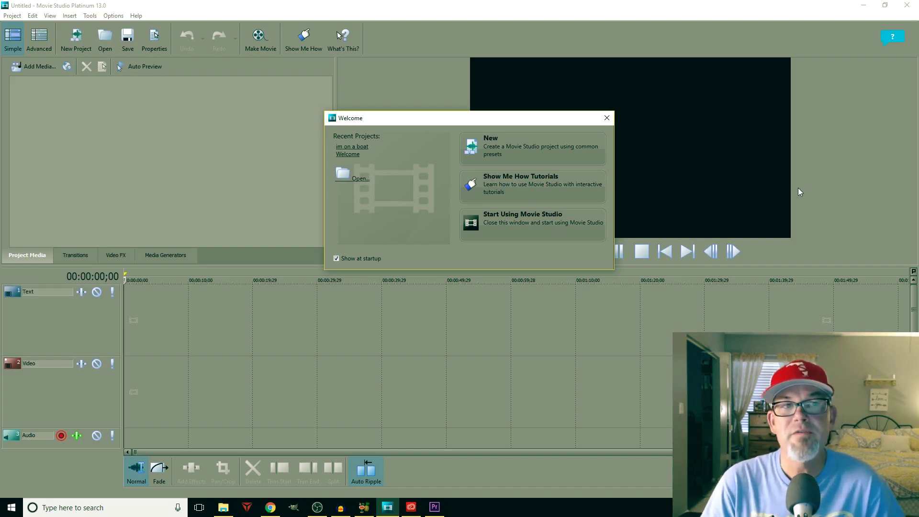
Create a new project matching Desktop\20171029_121325.mp4's settings (1920x1080, 30.007 fps)
left_click(516, 152)
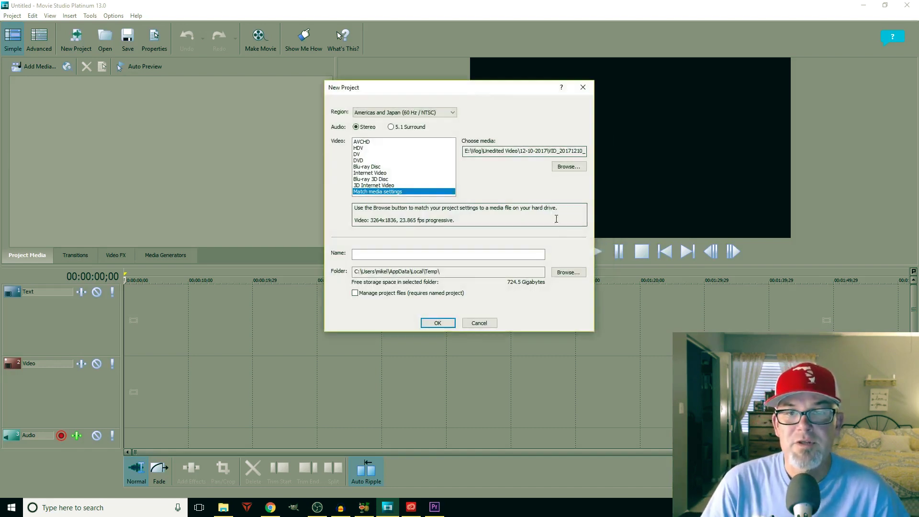
left_click(572, 171)
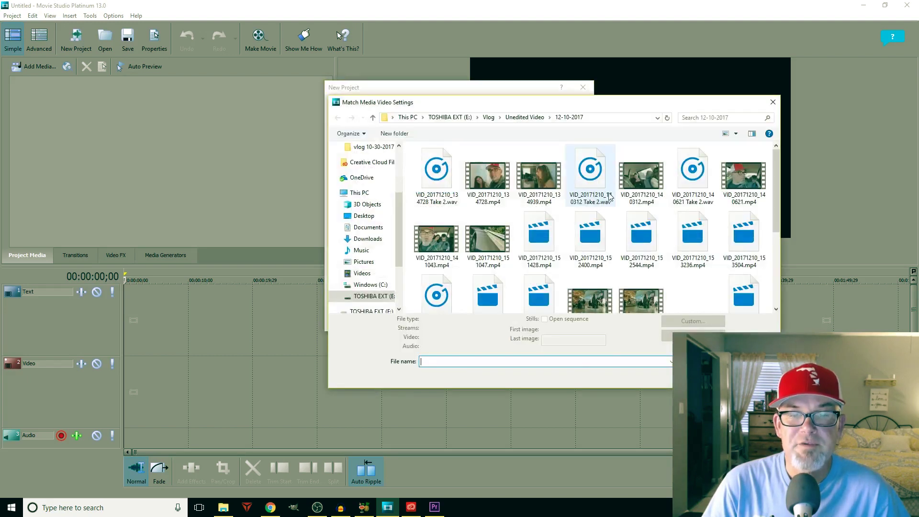
left_click(374, 218)
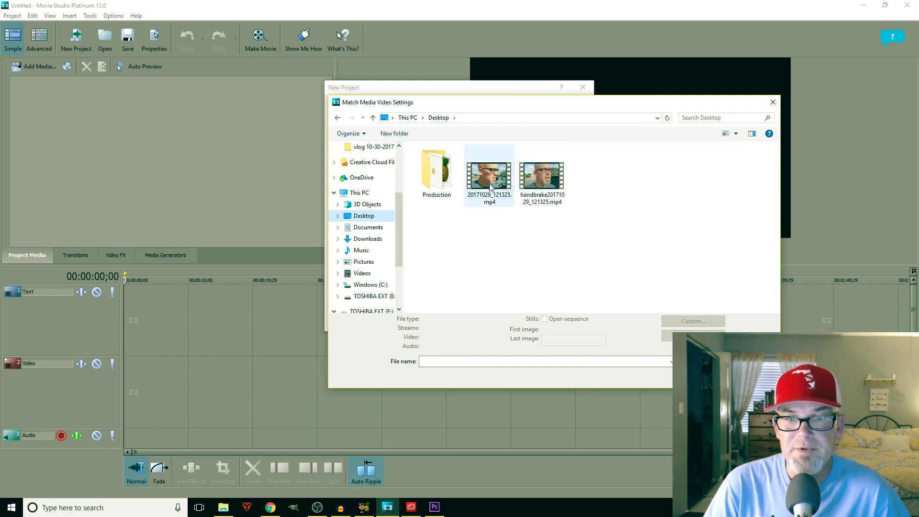
left_click(490, 178)
left_click(708, 378)
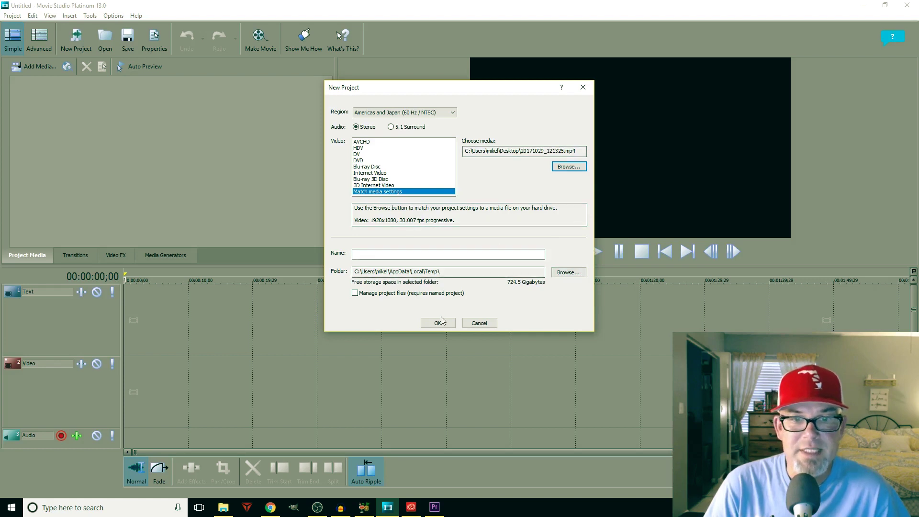
key("Return")
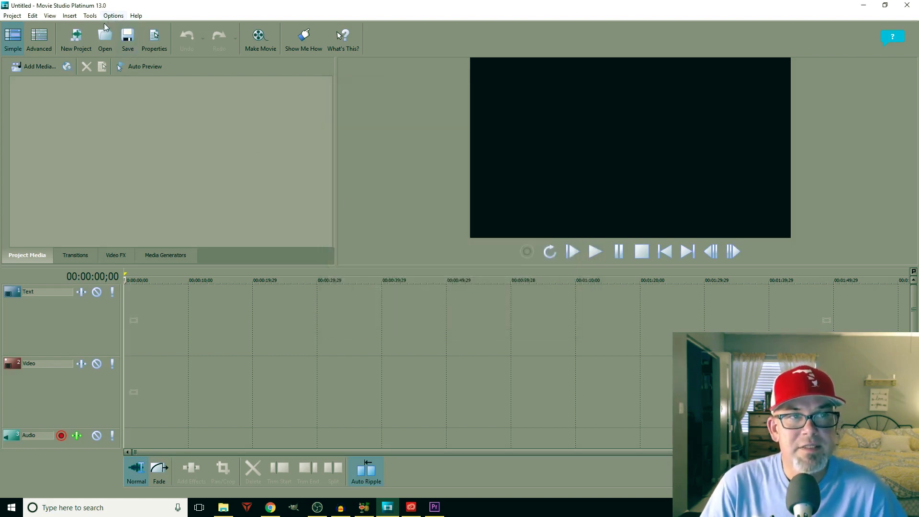
left_click(341, 507)
left_click(864, 6)
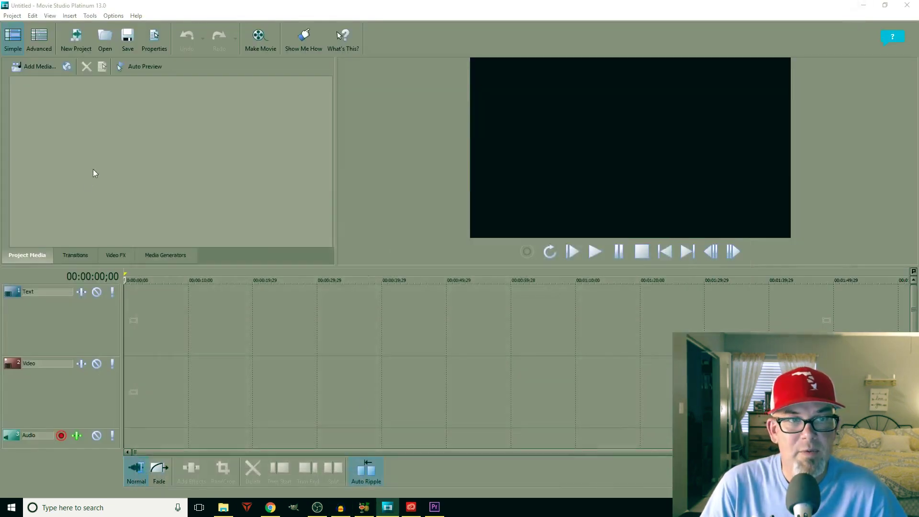
left_click(87, 17)
mouse_move(113, 17)
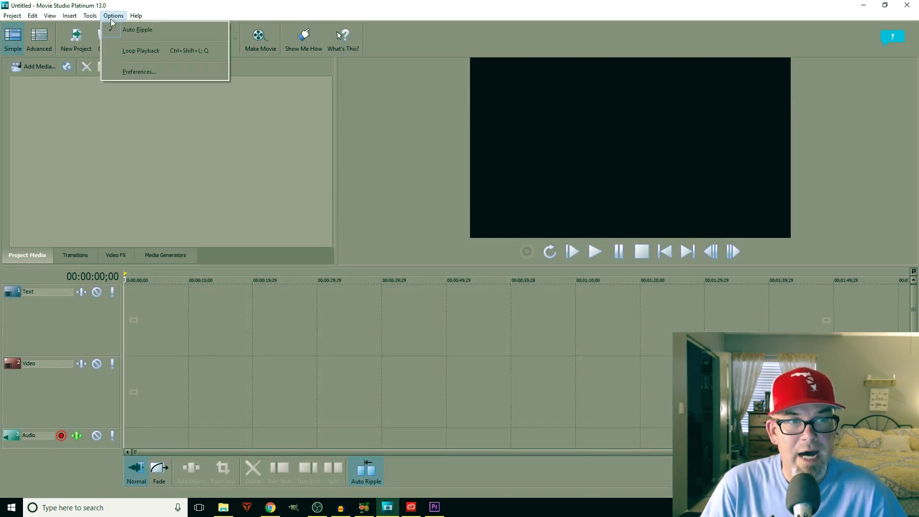
left_click(135, 71)
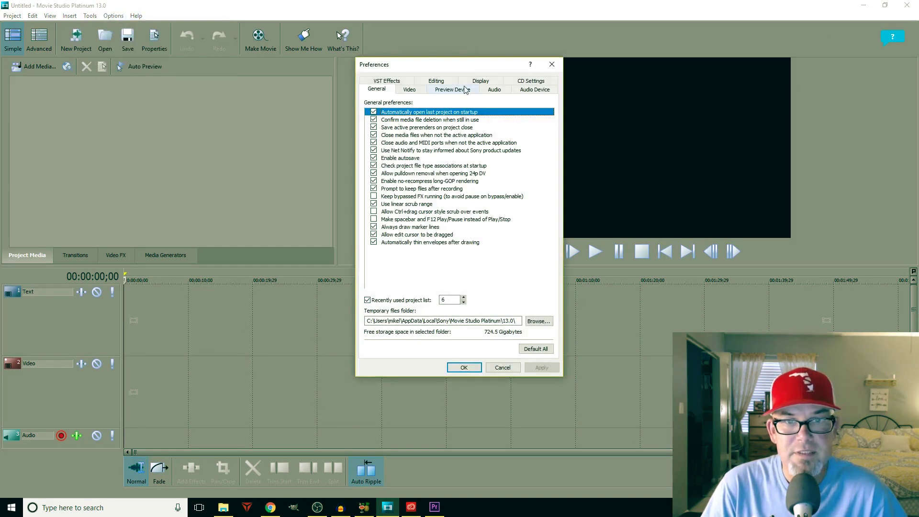
left_click(494, 89)
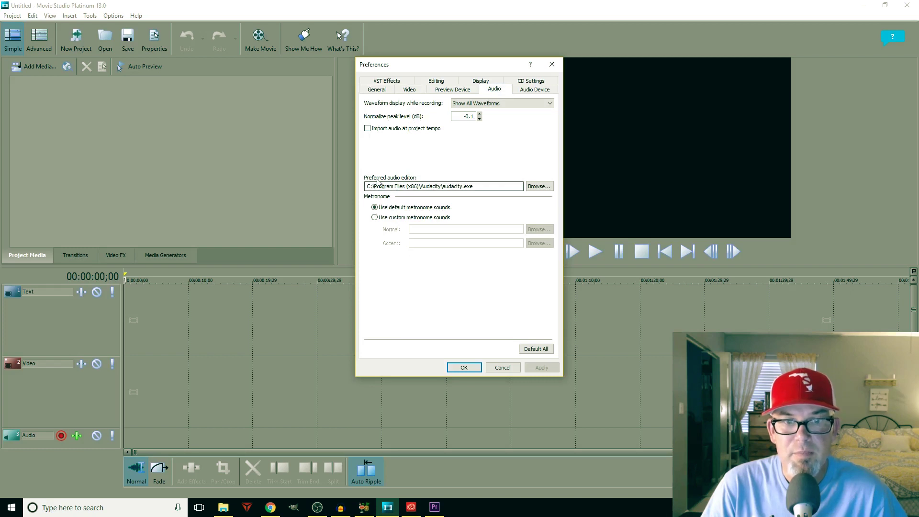
left_click(539, 188)
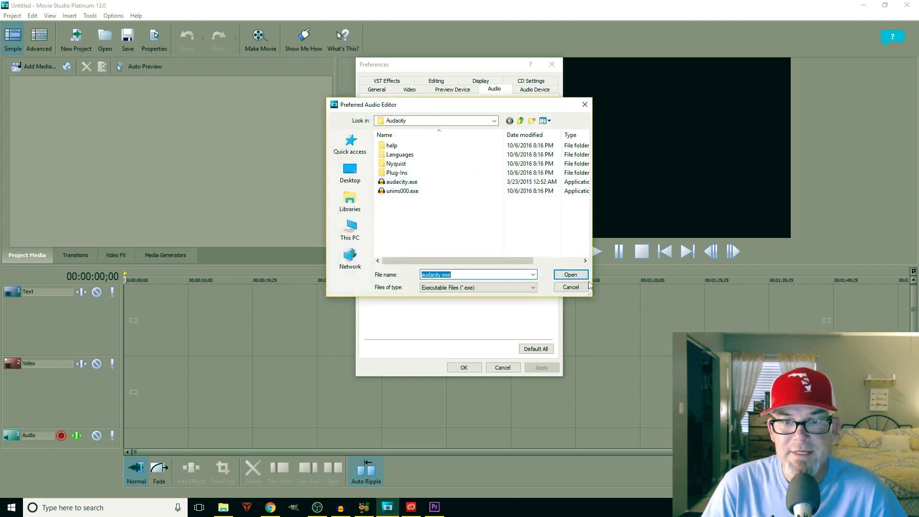
left_click(577, 290)
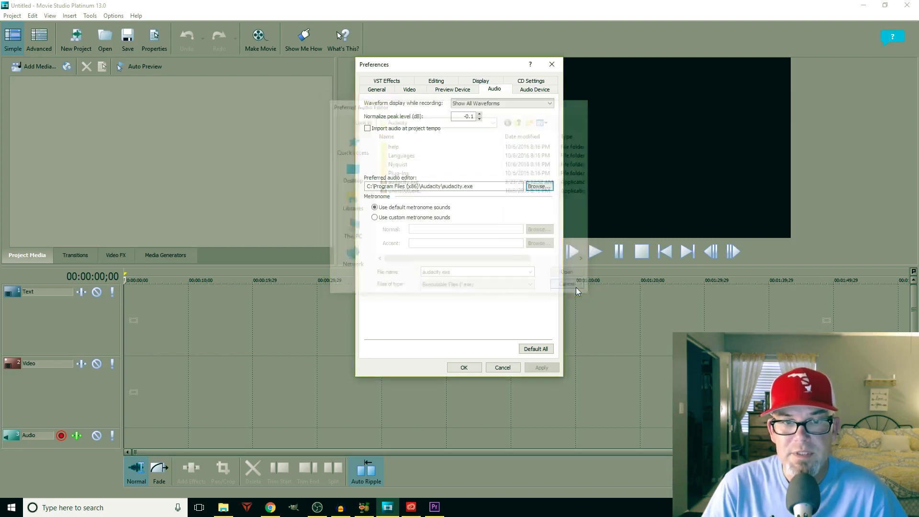
left_click(503, 367)
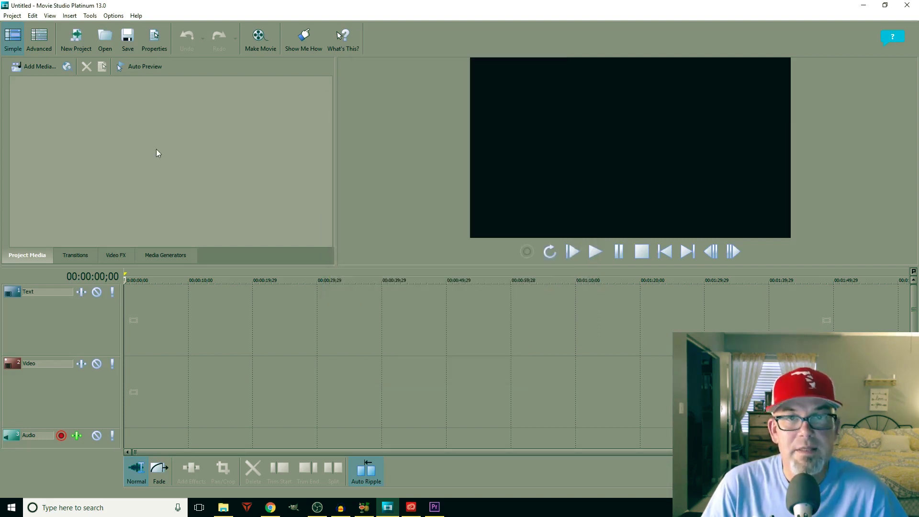
Add Desktop\20171029_121325.mp4 to Project Media and drag it to the timeline start
left_click(30, 67)
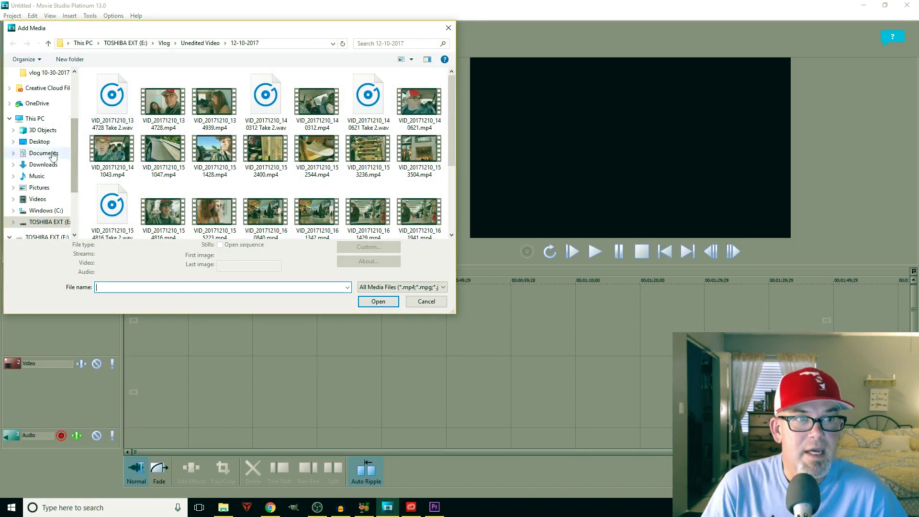
left_click(39, 142)
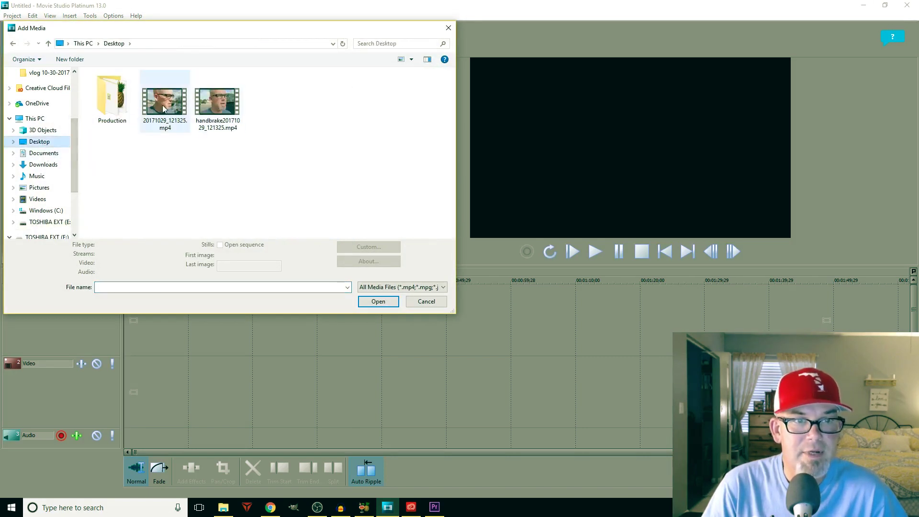
double_click(173, 125)
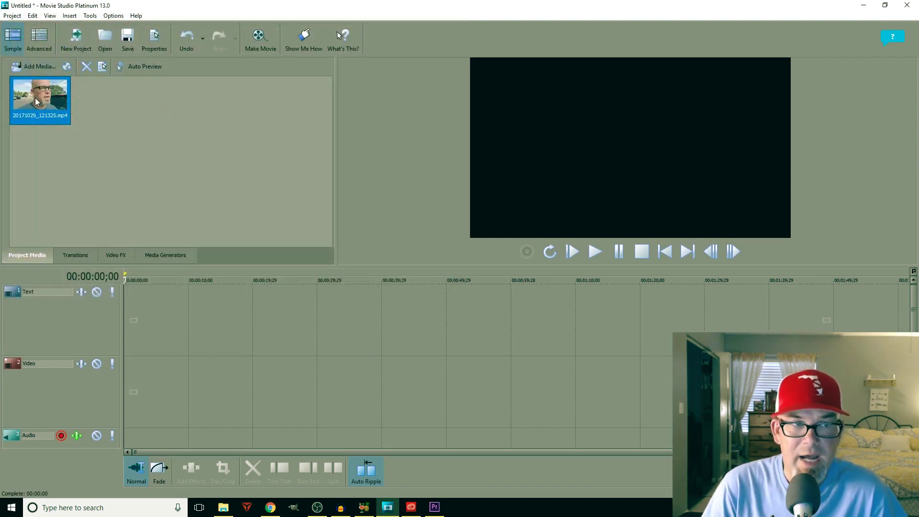
left_click_drag(37, 96, 129, 400)
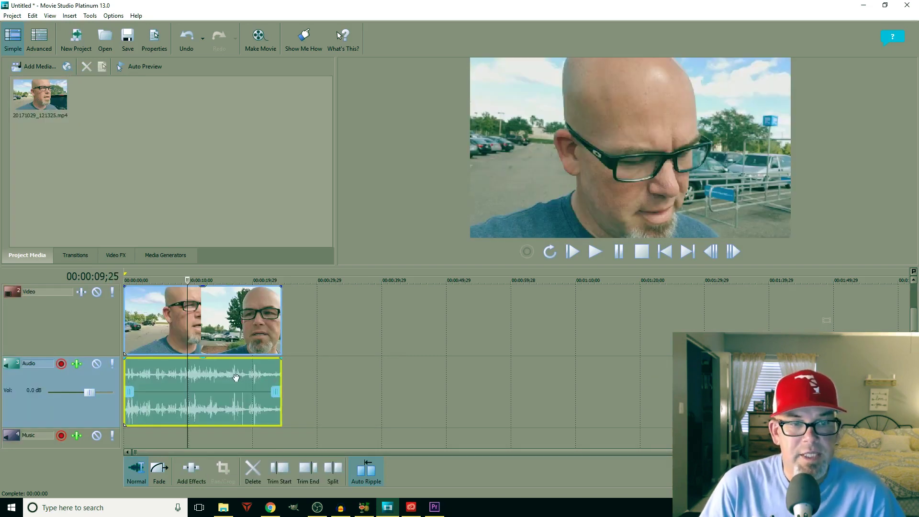
Open a copy of the clip's audio in Audacity as 20171029_121325 Take 3.wav
left_click(236, 377)
right_click(217, 379)
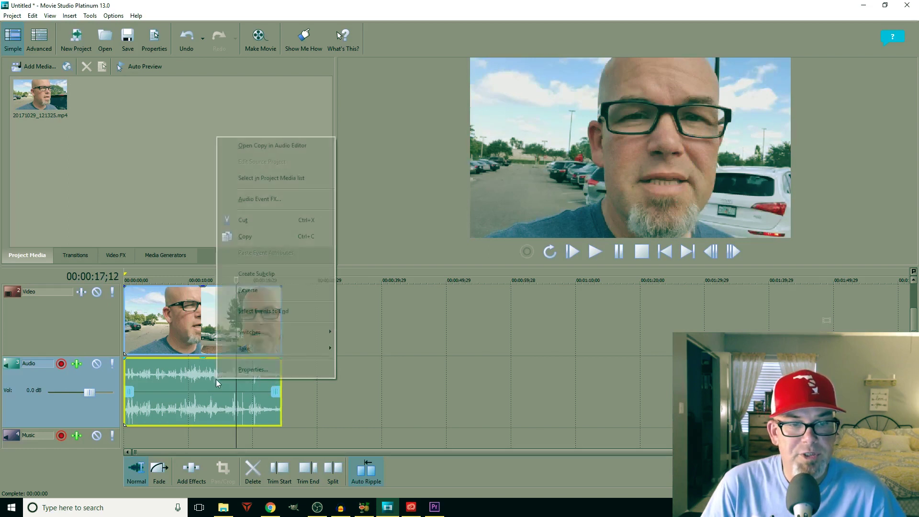
left_click(286, 145)
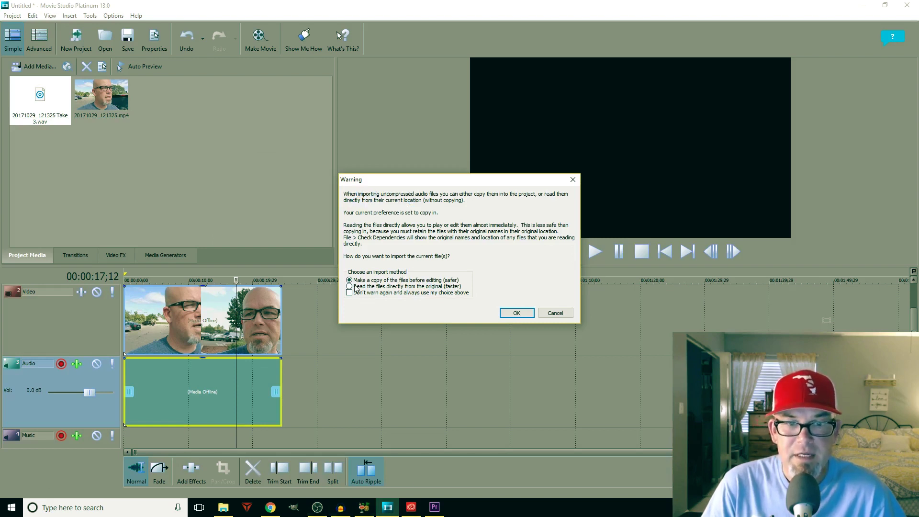
left_click(509, 311)
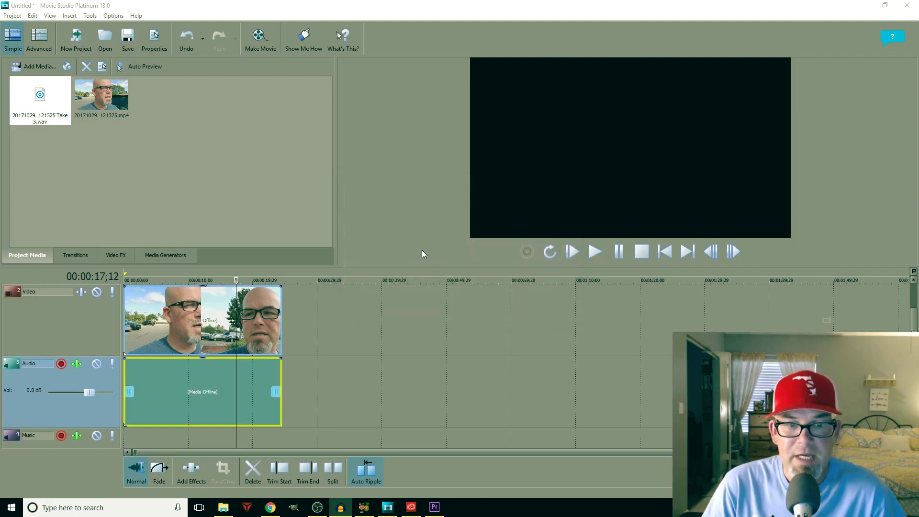
left_click(342, 508)
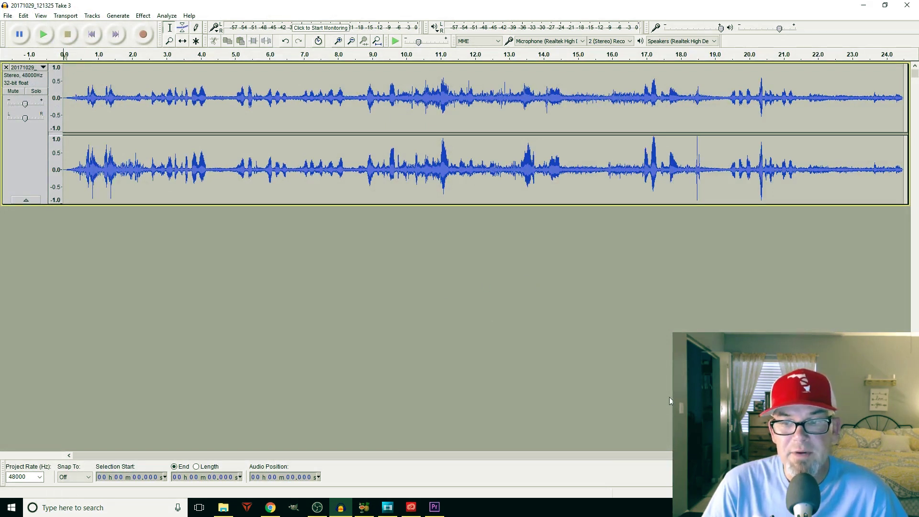
key("super+d")
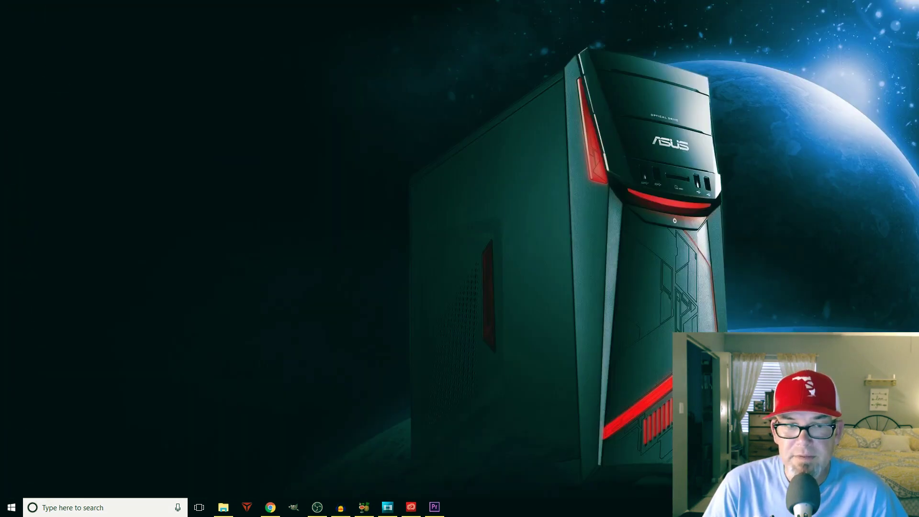
left_click_drag(54, 67, 308, 200)
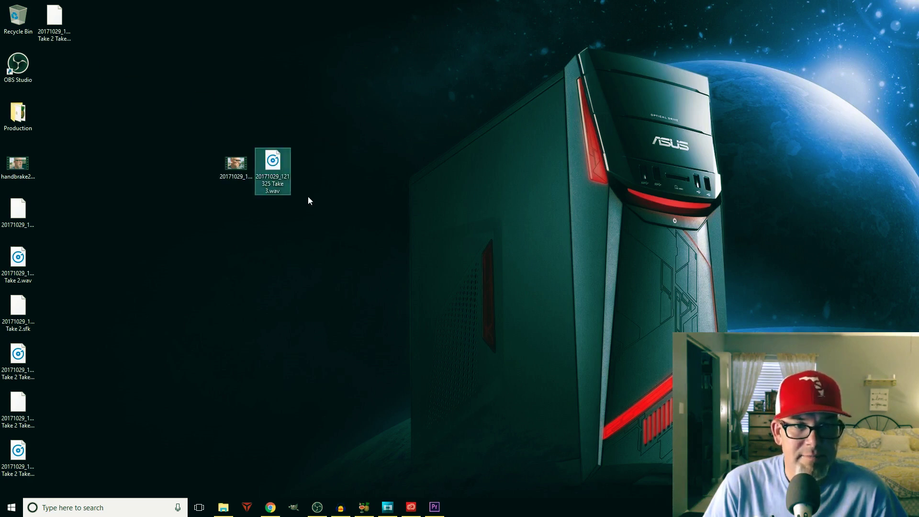
left_click(237, 168, "ctrl")
left_click(269, 174)
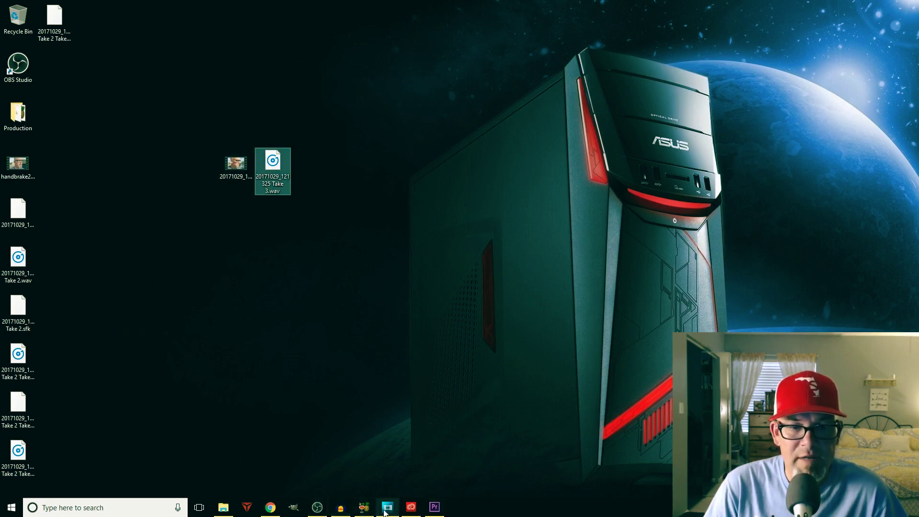
left_click(341, 508)
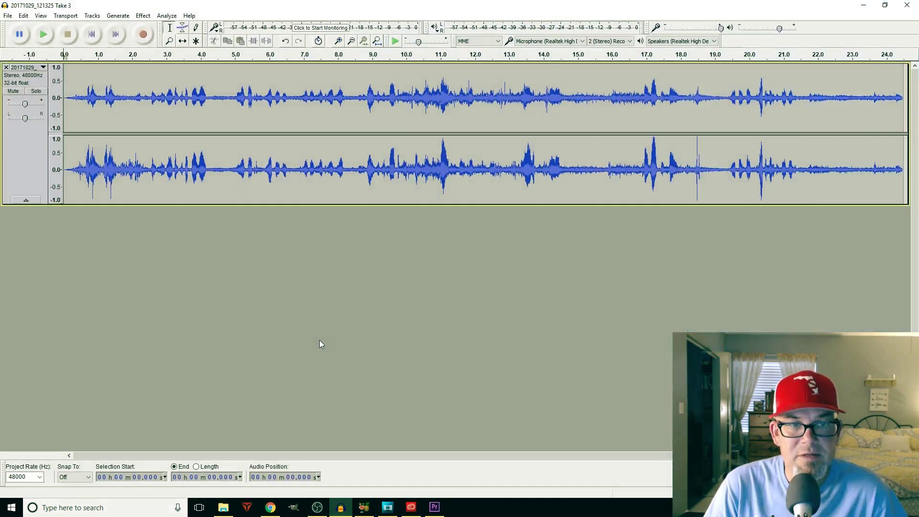
Export the audio as a 16-bit PCM WAV over the Desktop's '20171029_121325 Take 3.wav', then switch back to Premiere Pro
left_click(7, 15)
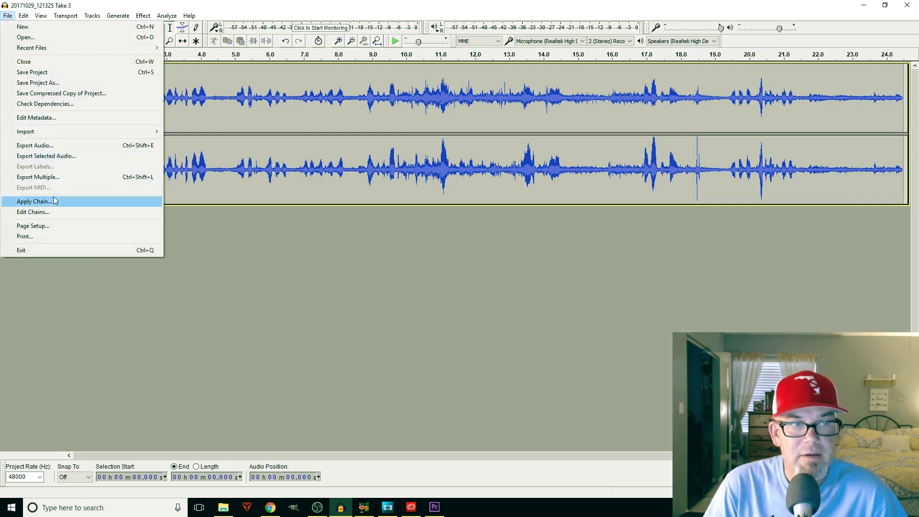
left_click(60, 147)
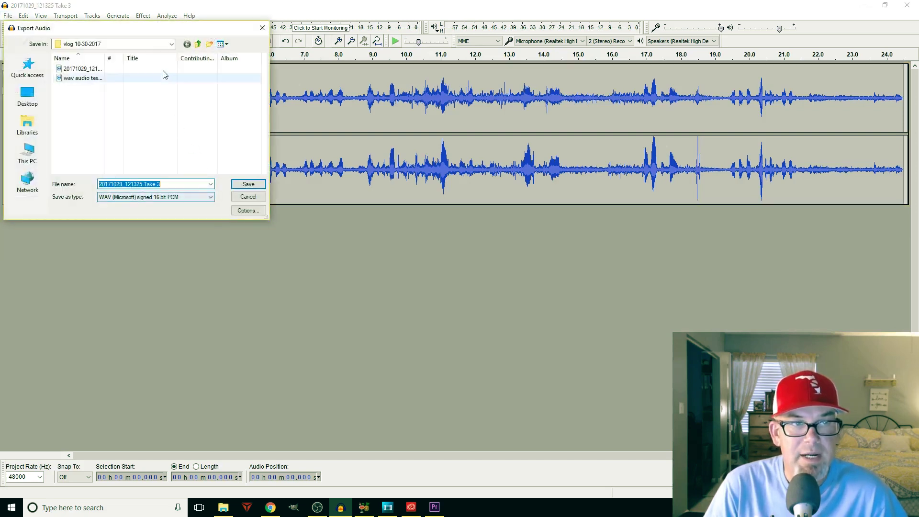
left_click(26, 96)
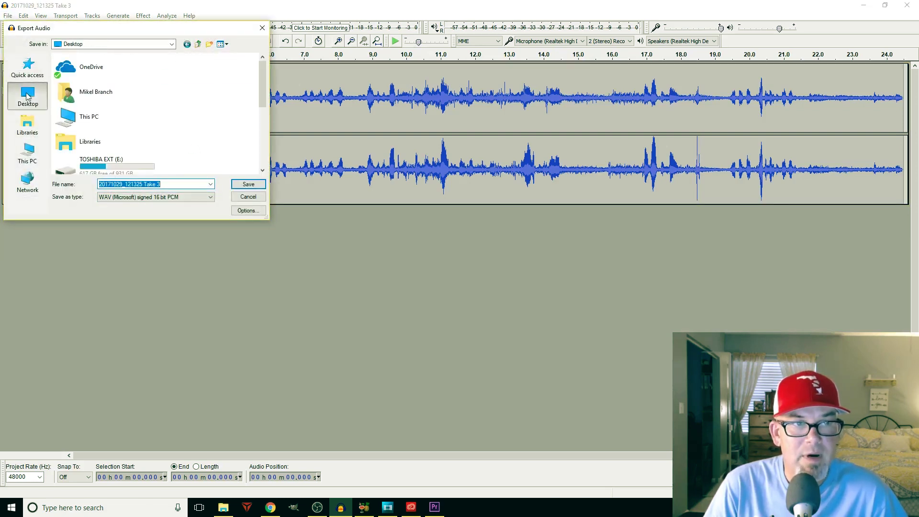
scroll(228, 123, "down", 5)
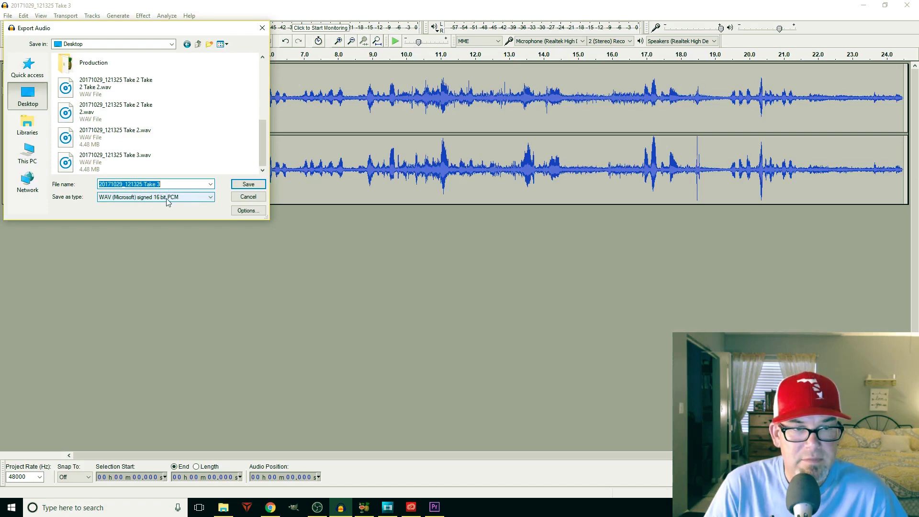
left_click(248, 185)
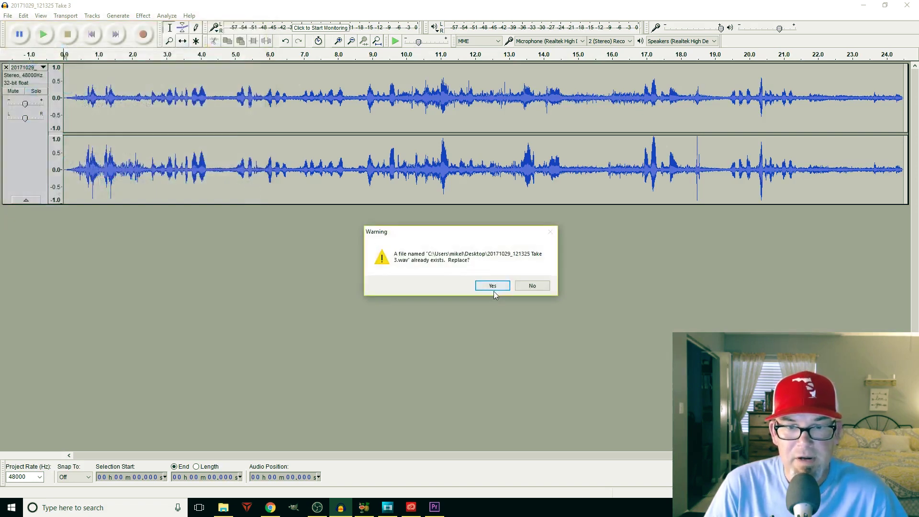
left_click(493, 286)
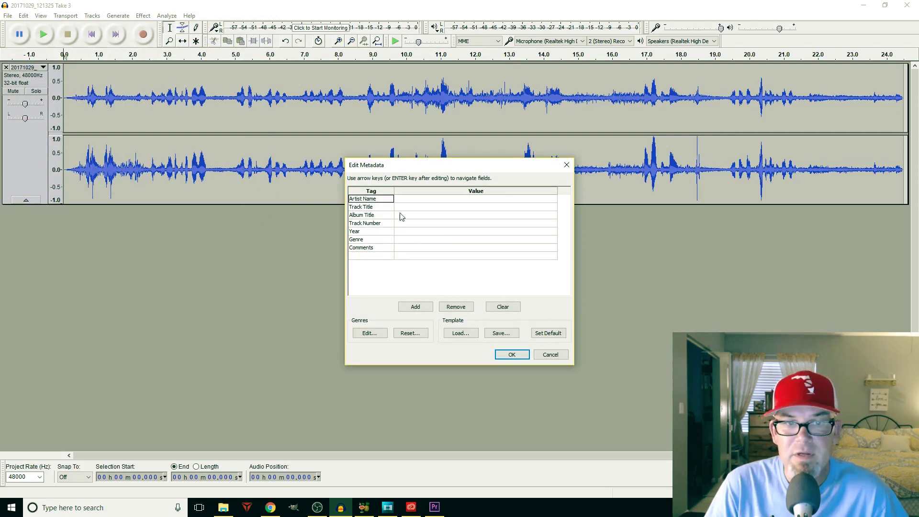
left_click(512, 353)
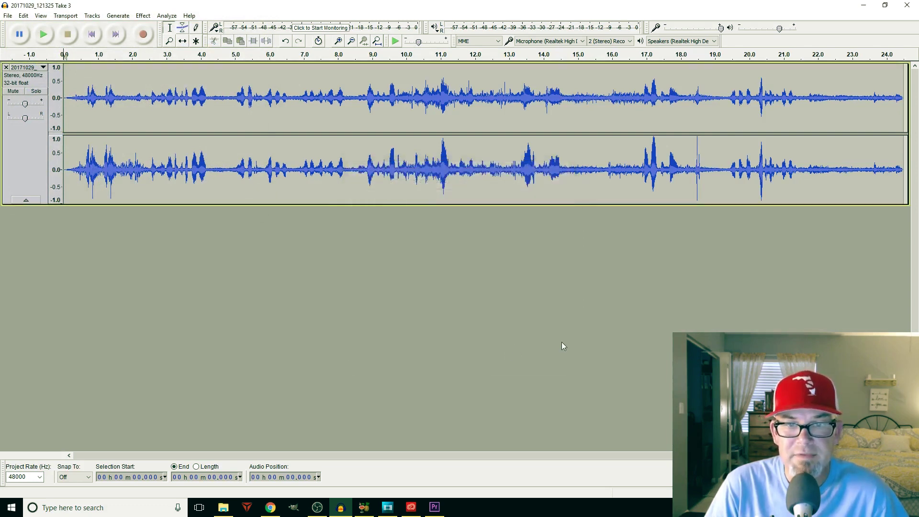
left_click(435, 507)
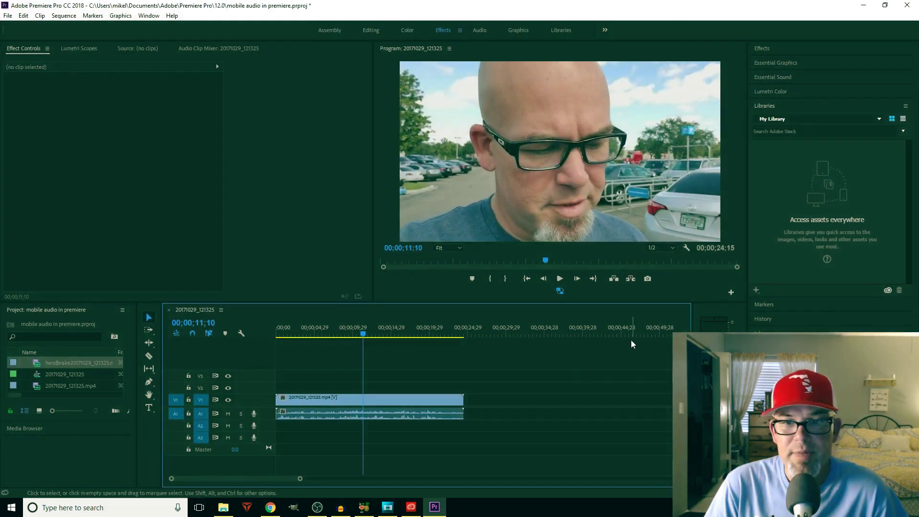
Select the phone clip on the timeline and play the sequence to hear its audio
left_click(395, 401)
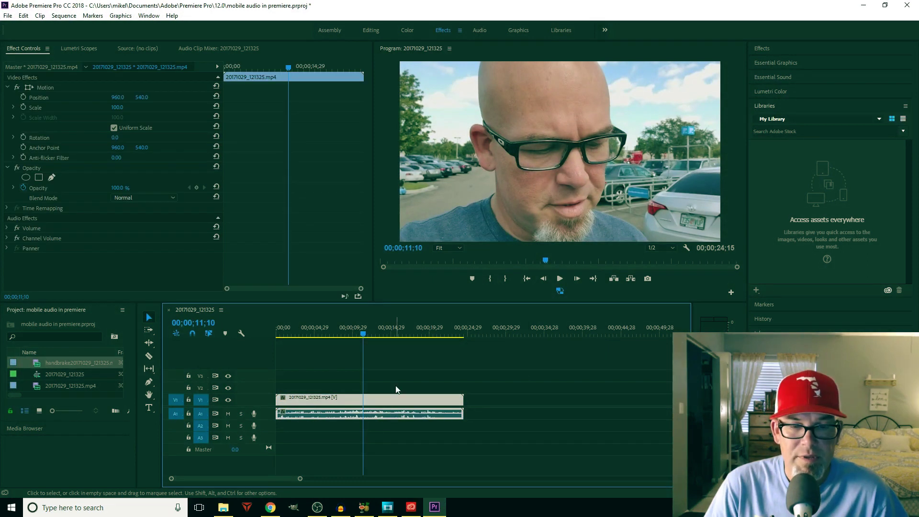
left_click(556, 280)
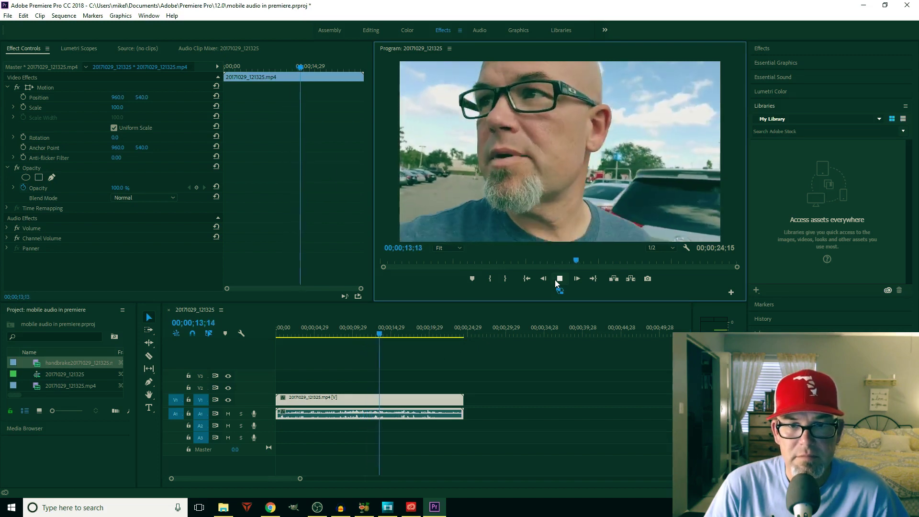
left_click(560, 279)
Unlink the phone clip and delete its original audio from track A1
right_click(394, 419)
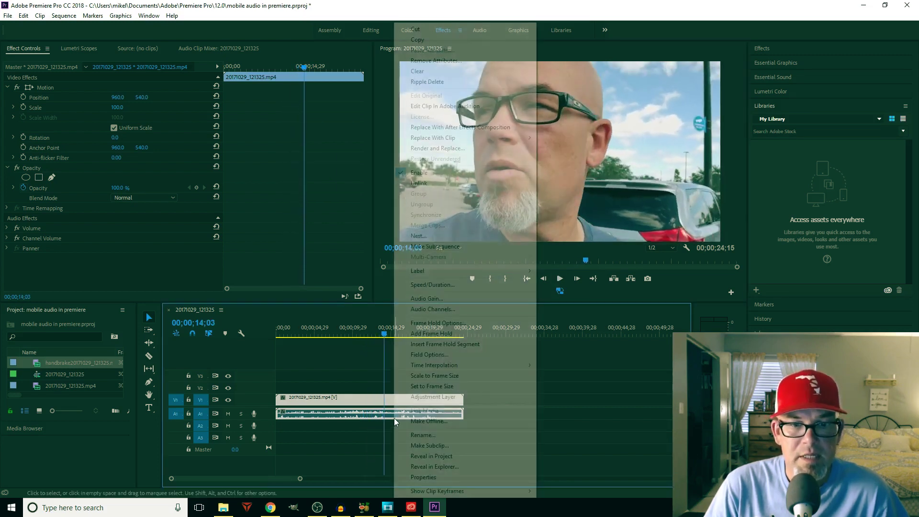
left_click(431, 184)
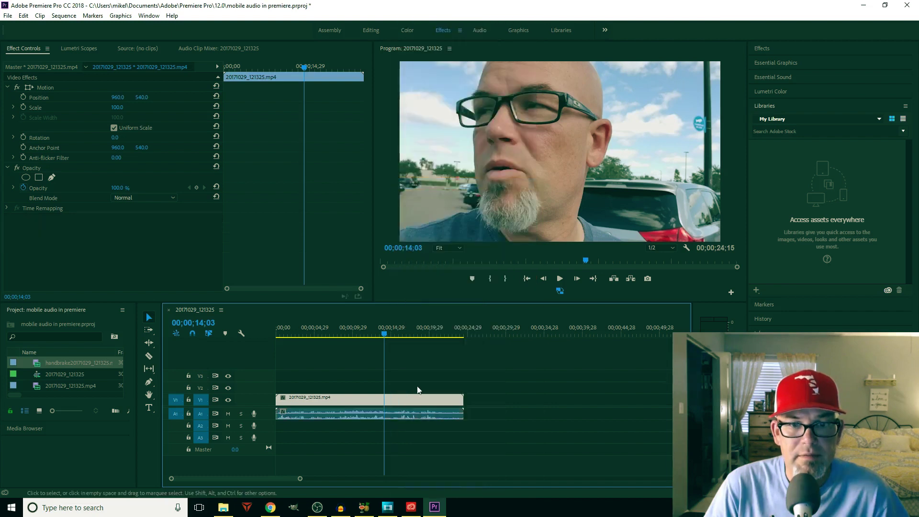
left_click(424, 417)
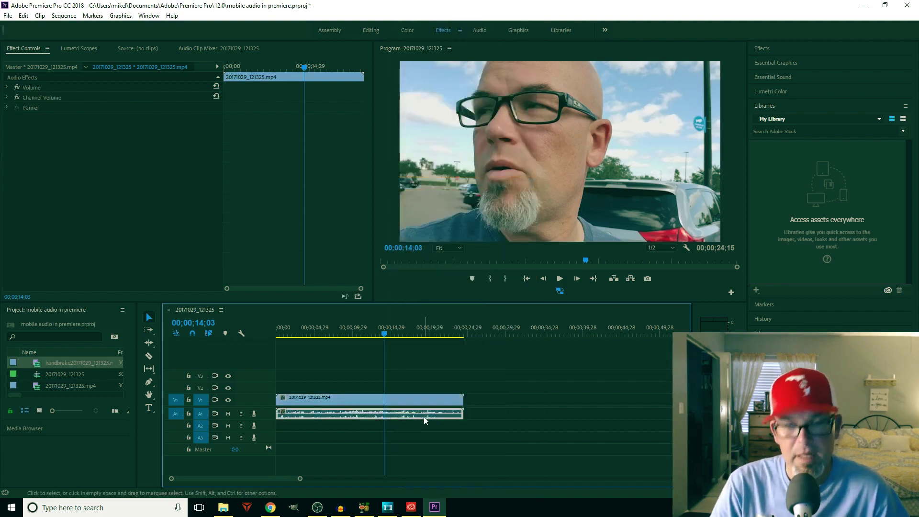
key("Delete")
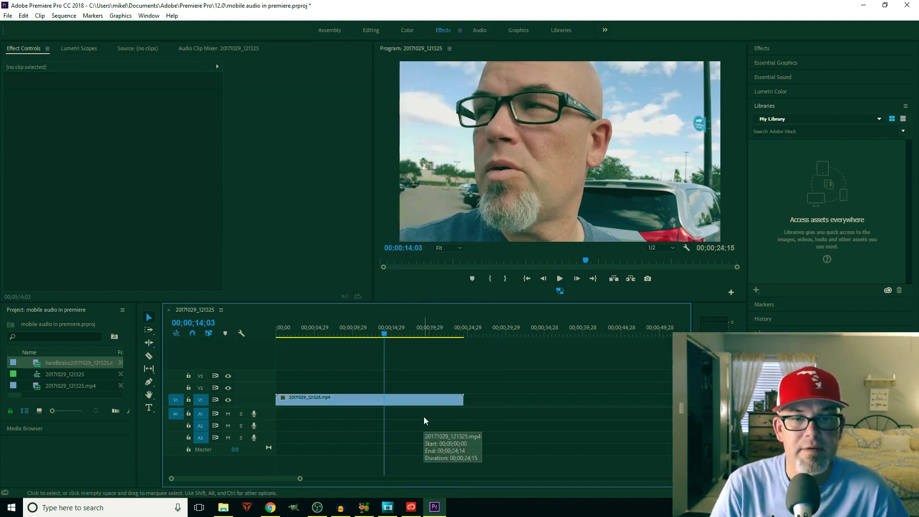
left_click(7, 16)
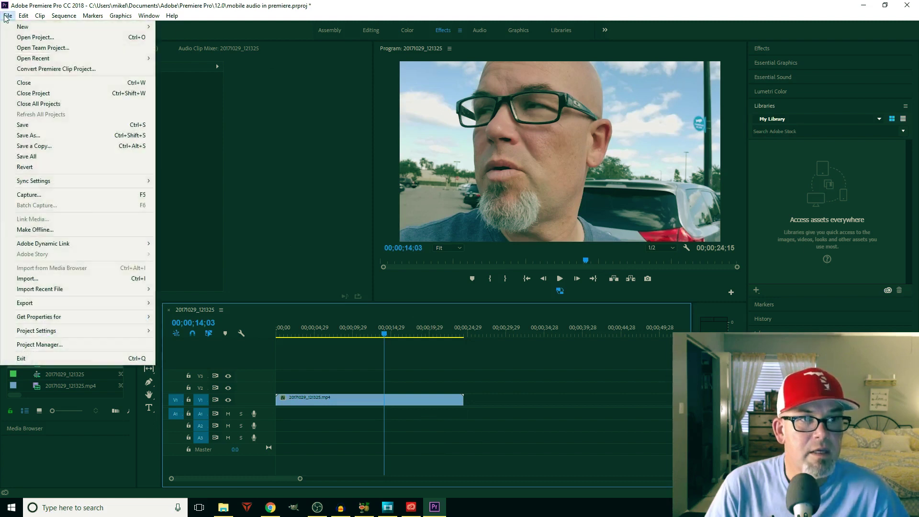
Import '20171029_121325 Take 3.wav' from the Desktop into the project
left_click(58, 276)
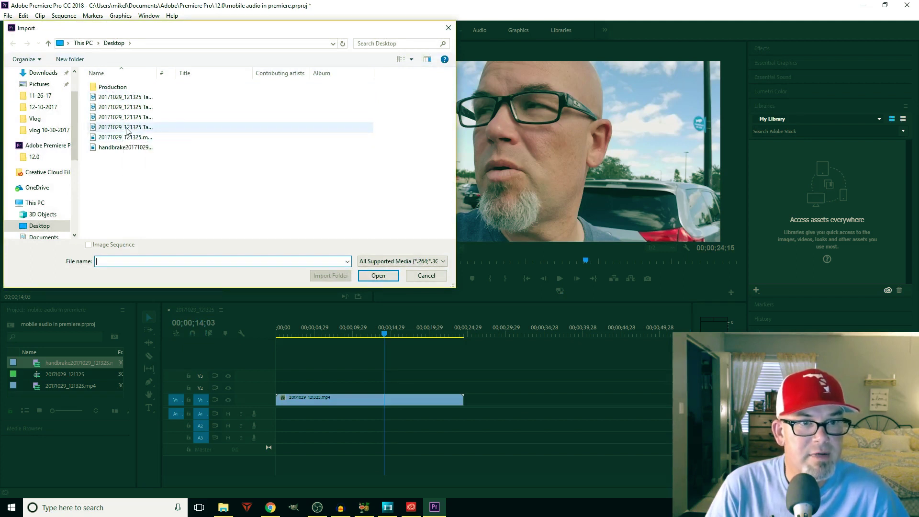
left_click_drag(158, 73, 238, 73)
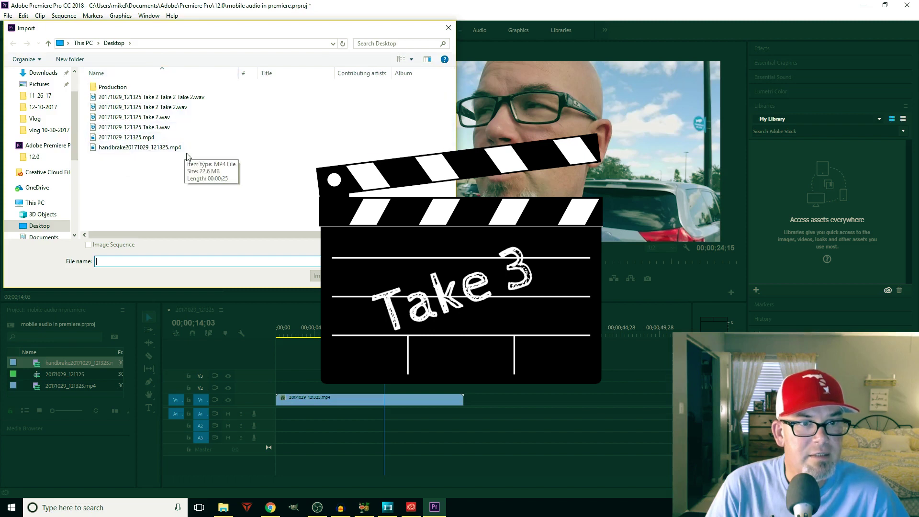
double_click(139, 127)
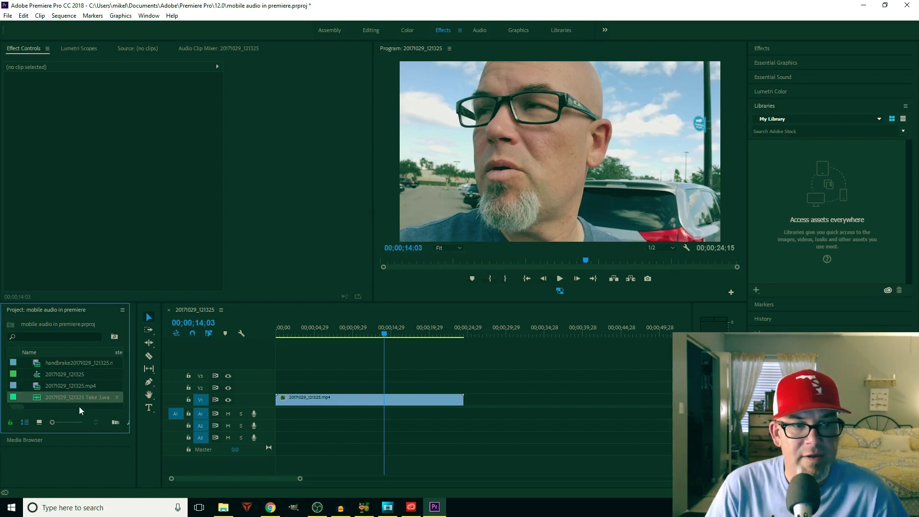
Place Take 3.wav on track A1 under the video and play it back to check sync
left_click_drag(61, 400, 274, 418)
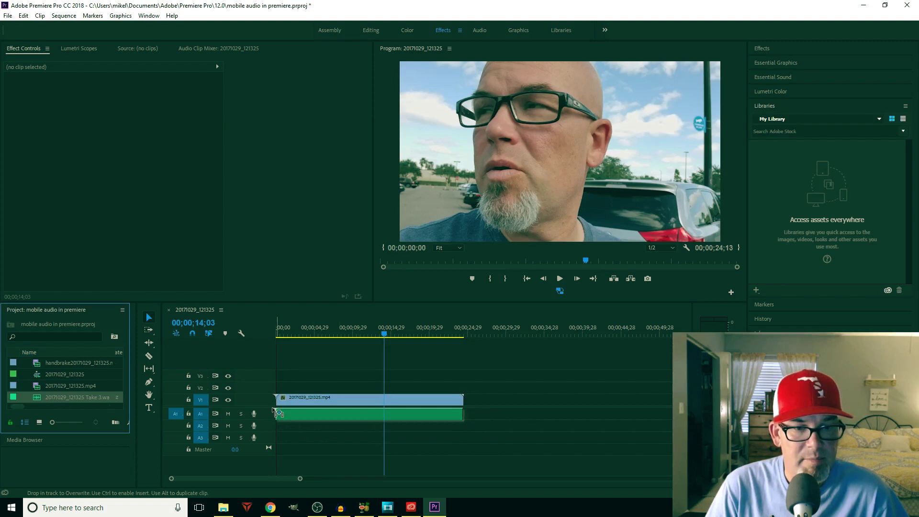
left_click(307, 330)
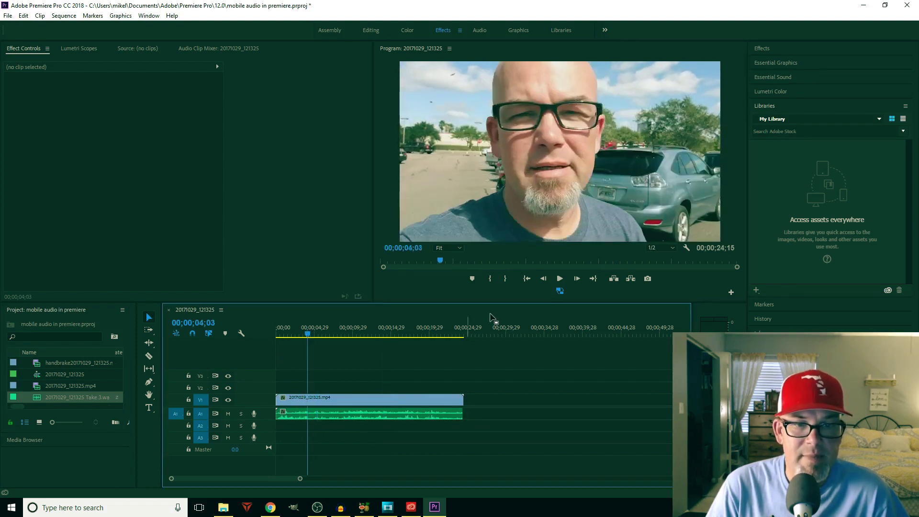
left_click(560, 278)
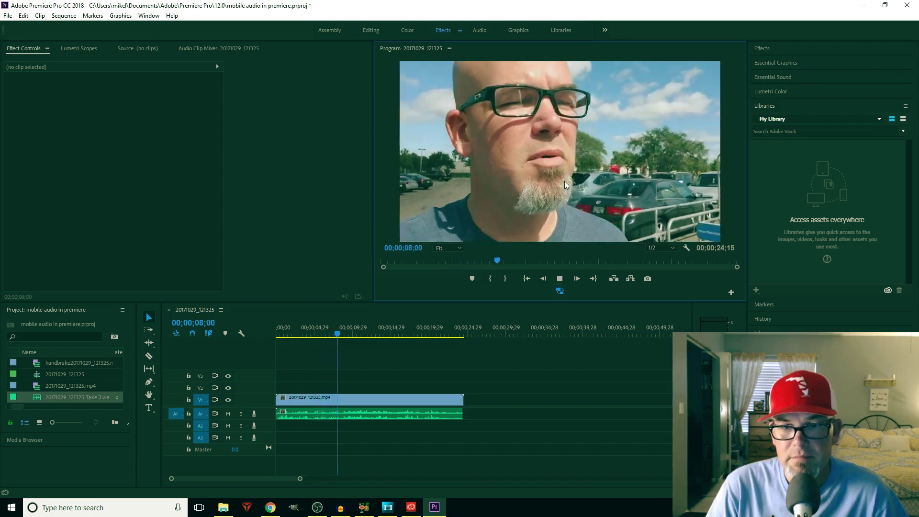
left_click(561, 278)
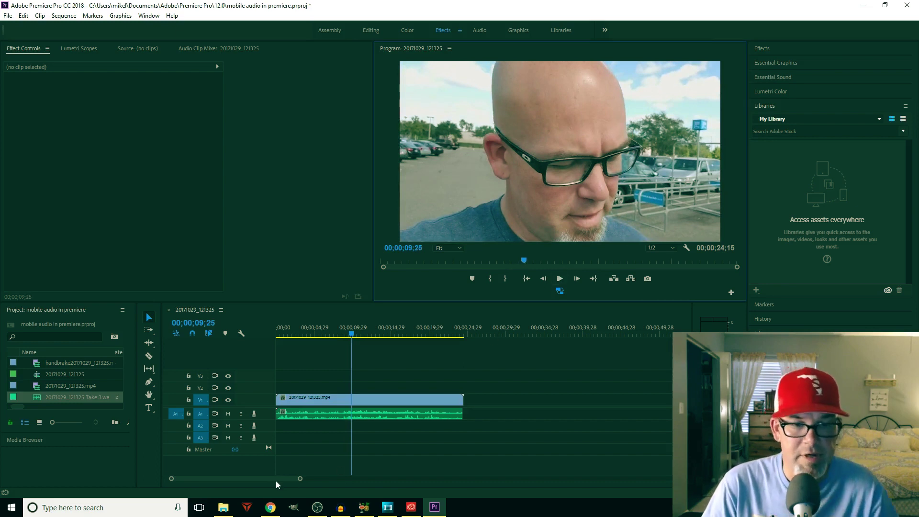
Zoom in on the timeline clips and return the playhead to the start of the sequence
scroll(271, 477, "up", 3)
left_click(525, 330)
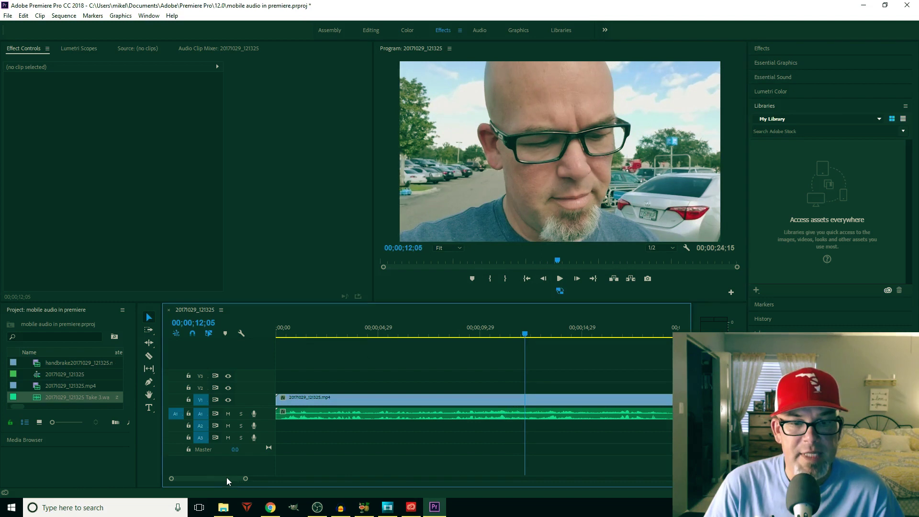
left_click_drag(226, 478, 234, 478)
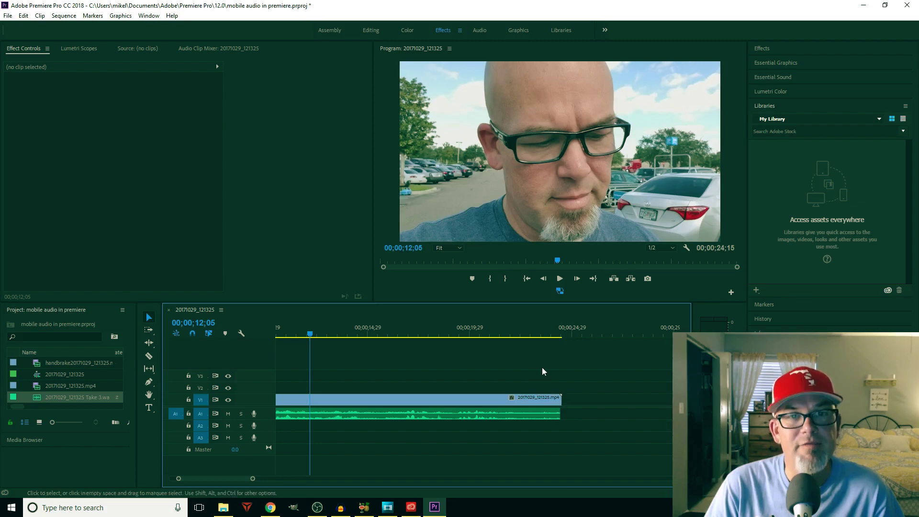
left_click_drag(228, 477, 210, 484)
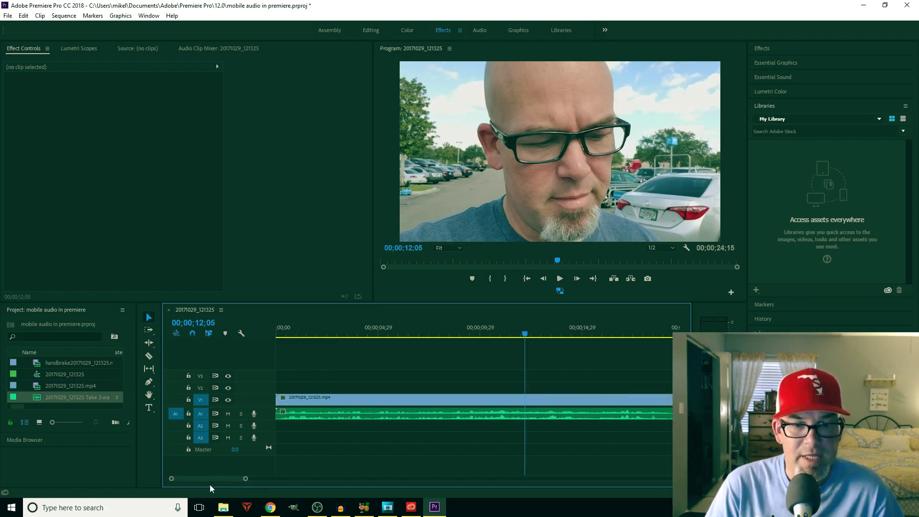
left_click(527, 278)
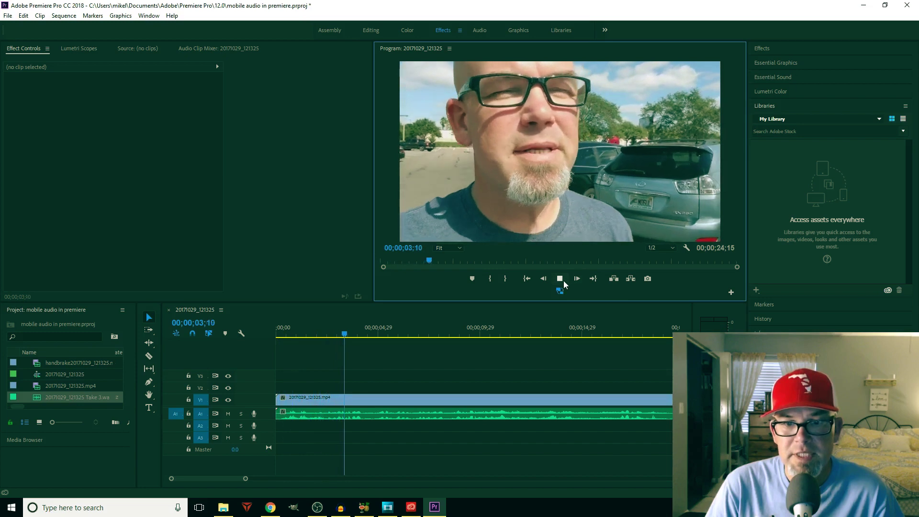
Replay the synced sequence from the start and stop at 00;00;01;02
left_click(563, 280)
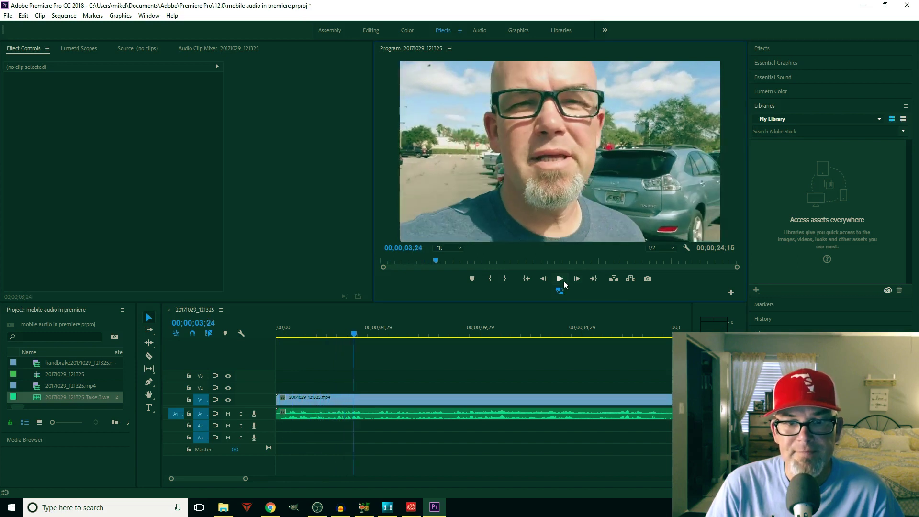
left_click(528, 280)
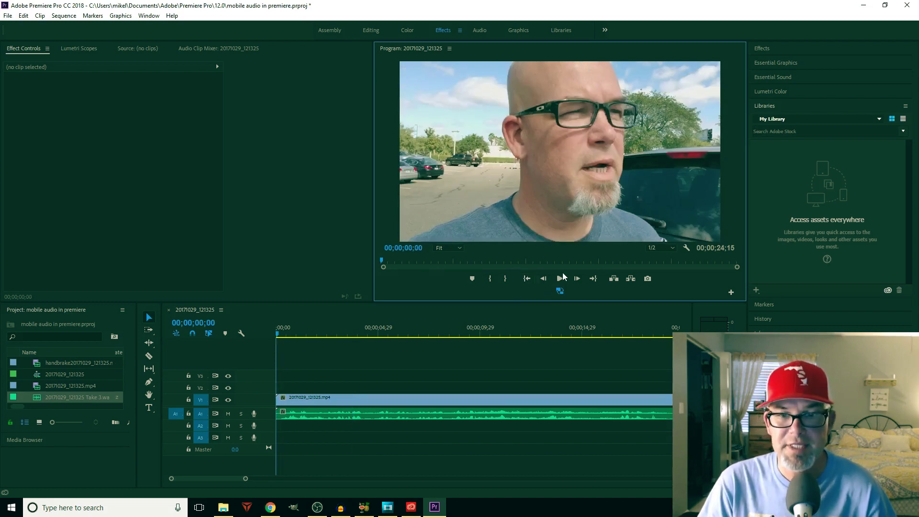
left_click(557, 280)
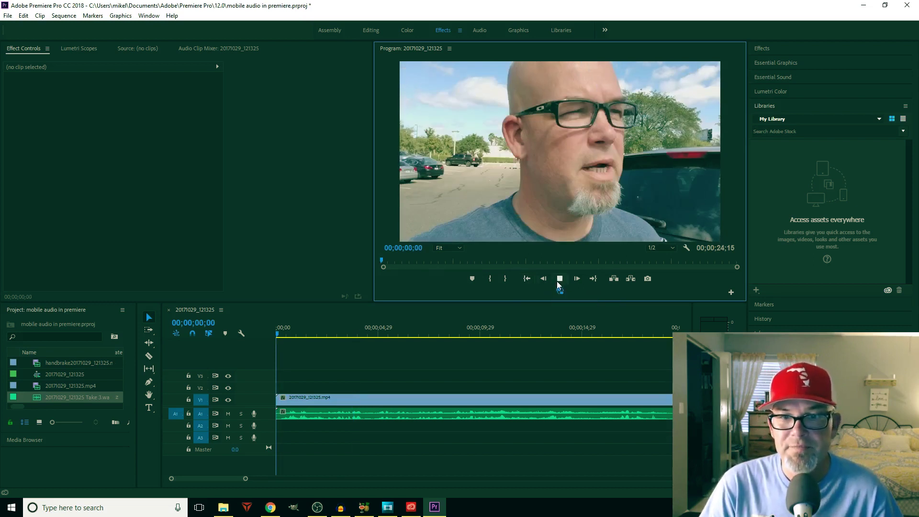
left_click(556, 281)
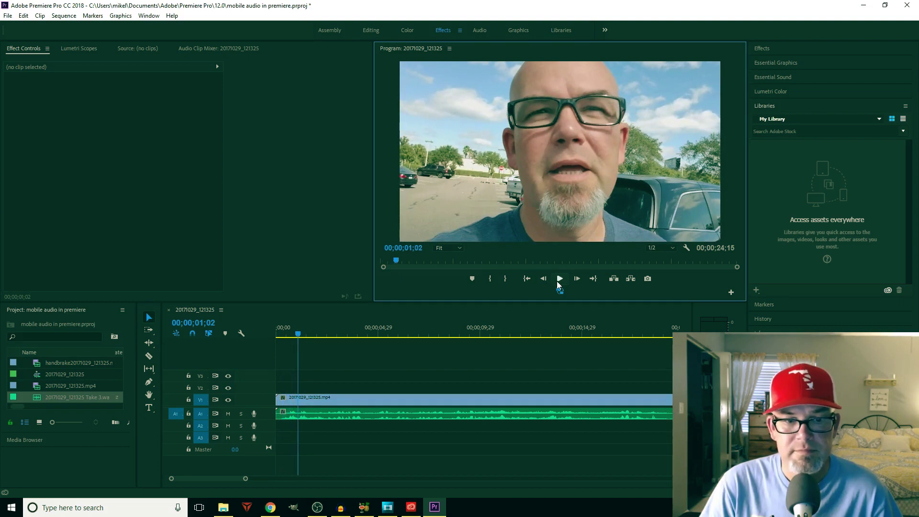
Select both the new audio clip and the video clip for linking
left_click(310, 412)
left_click(319, 400, "shift")
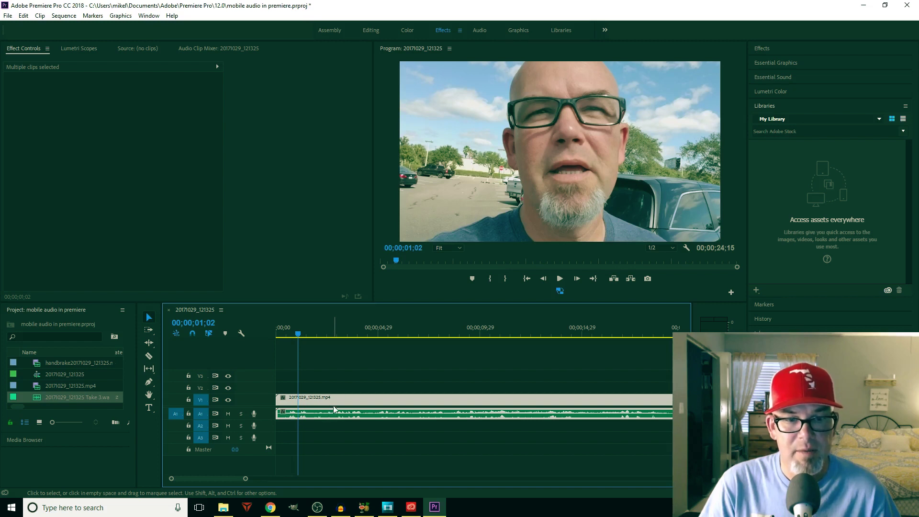
right_click(333, 407)
Link the clips, razor-cut all tracks at 00;00;01;02, ripple-delete the opening piece, and play the result
left_click(377, 200)
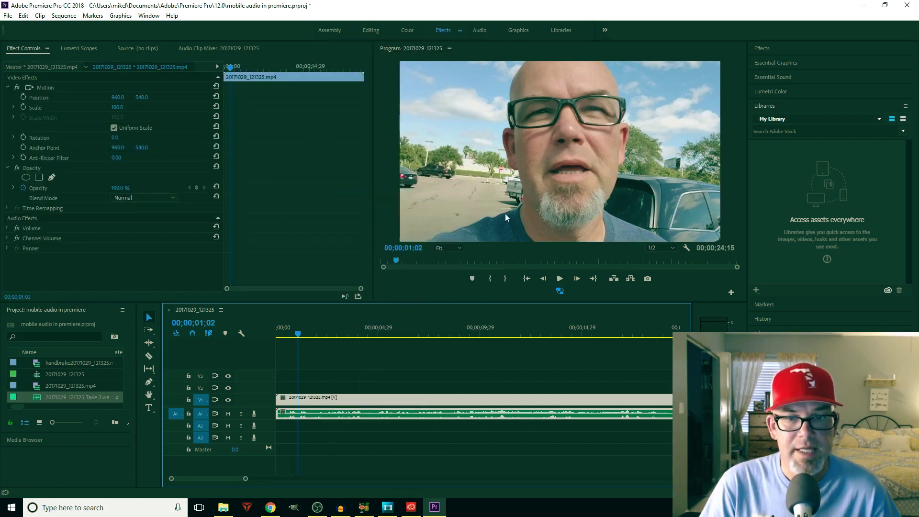
key("c")
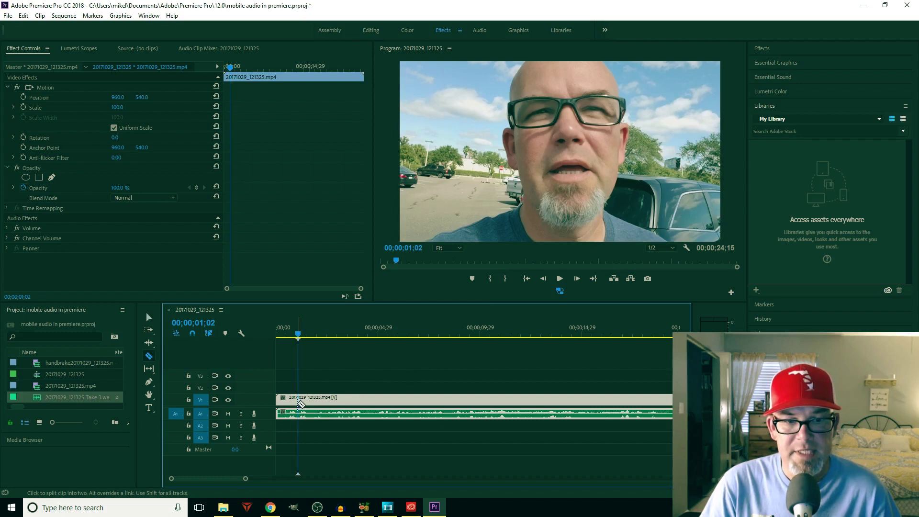
left_click(301, 404)
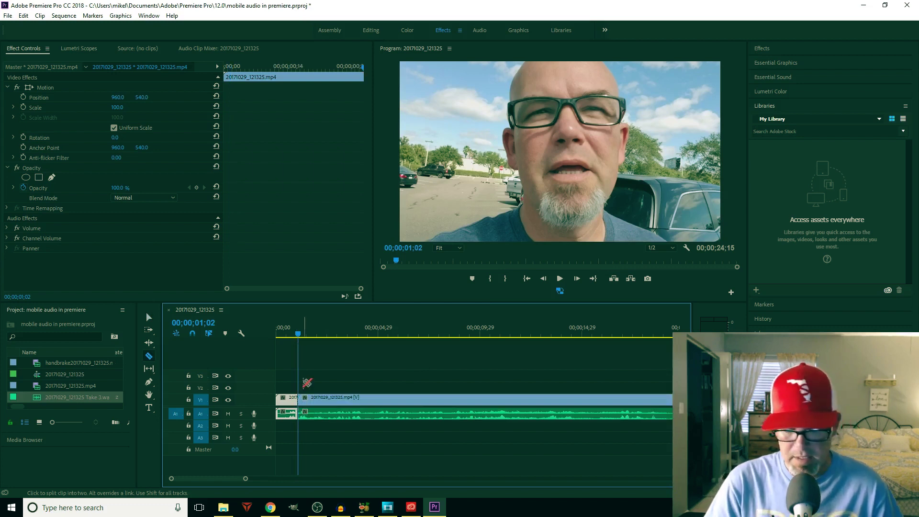
key("shift")
key("q")
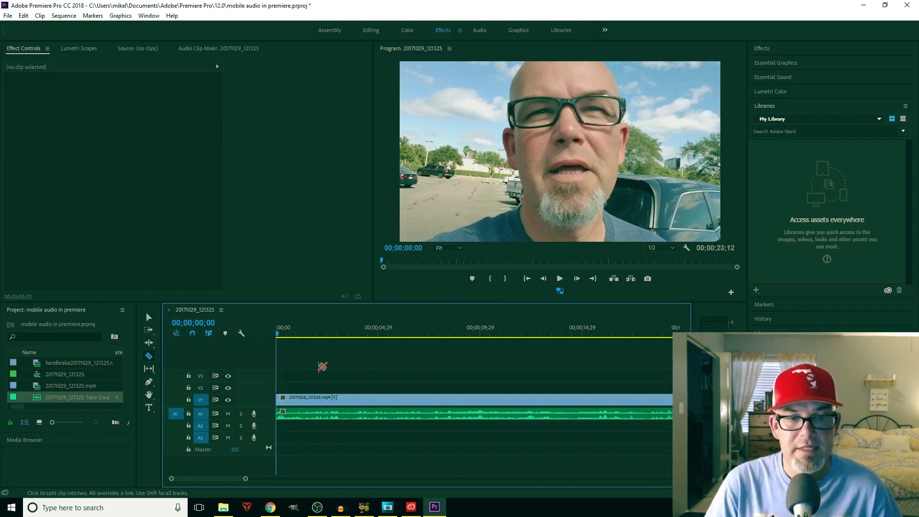
left_click(561, 279)
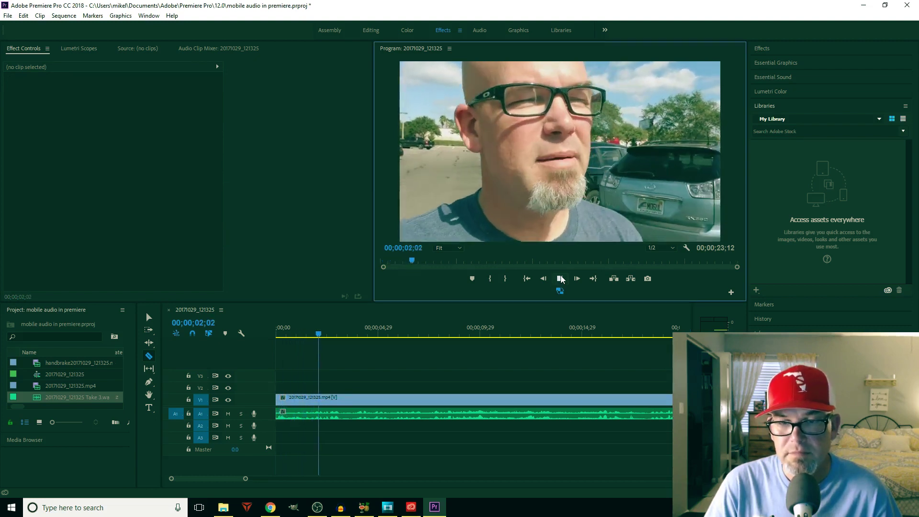
left_click(564, 261)
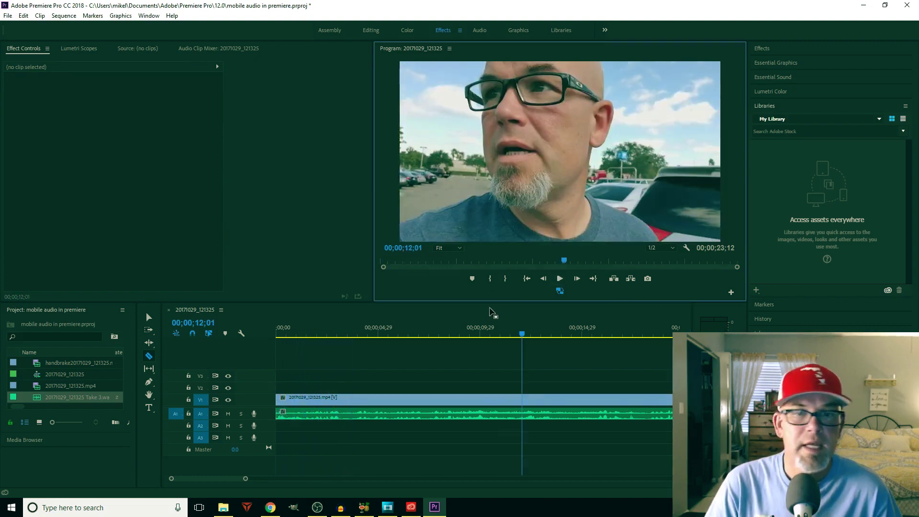